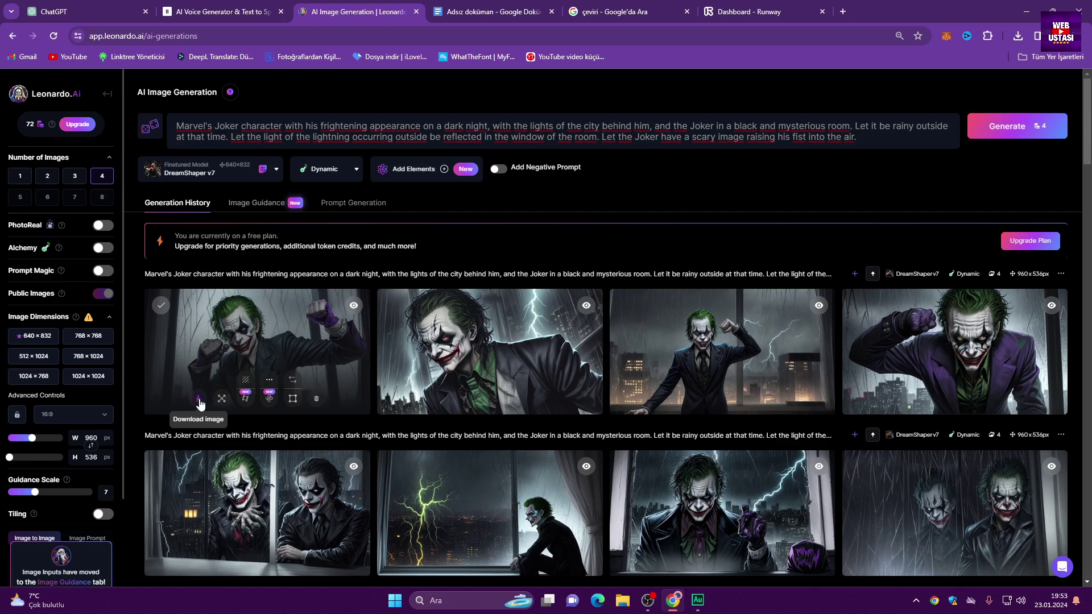
# - Download the generated Joker images from the newest set in the generation history
pyautogui.click(199, 400)
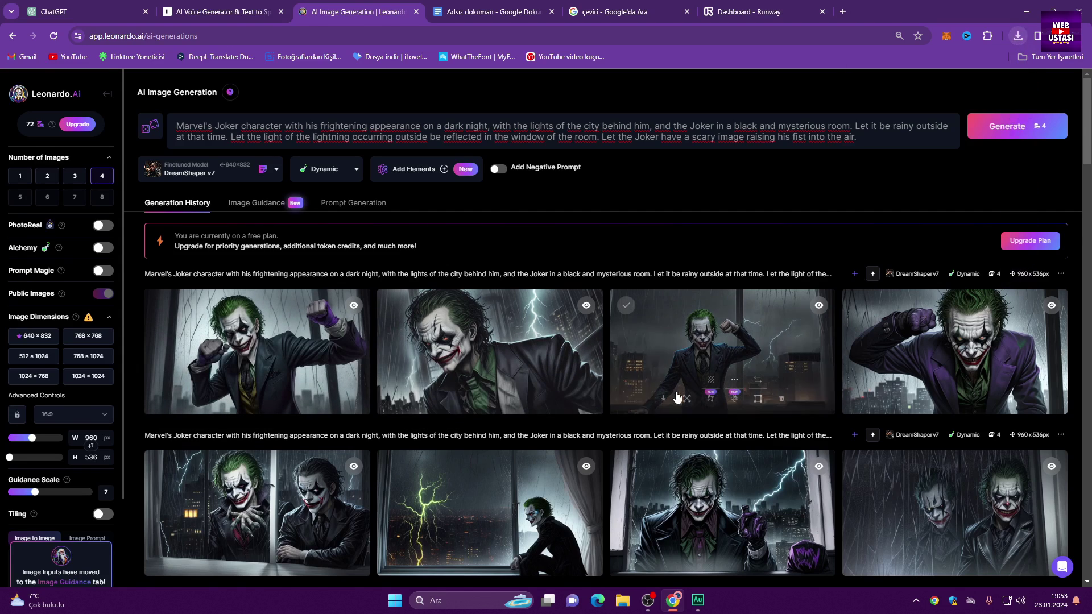
pyautogui.click(663, 399)
pyautogui.click(894, 399)
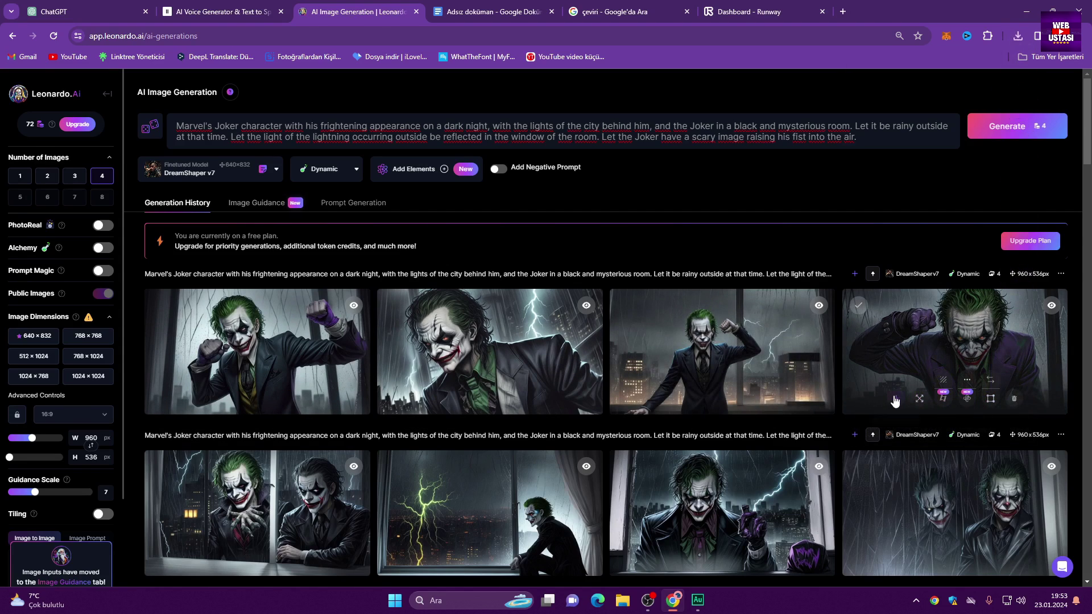
# - Show the downloaded Joker images in their folder, move them into the joker 2 folder and close the file window
pyautogui.click(1016, 38)
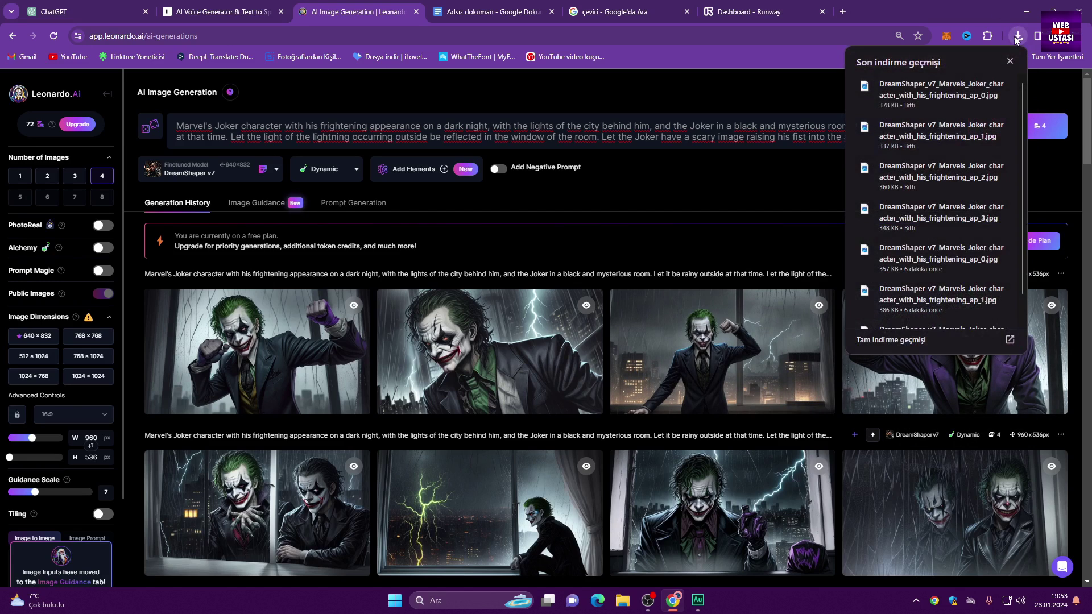
pyautogui.click(984, 84)
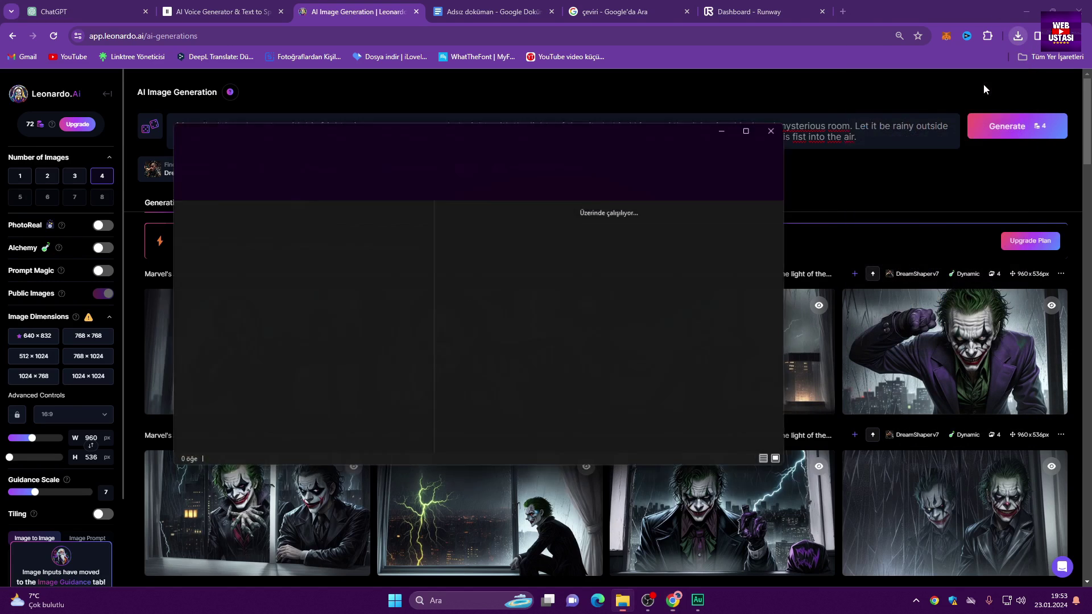
pyautogui.moveTo(439, 214); pyautogui.dragTo(654, 238)
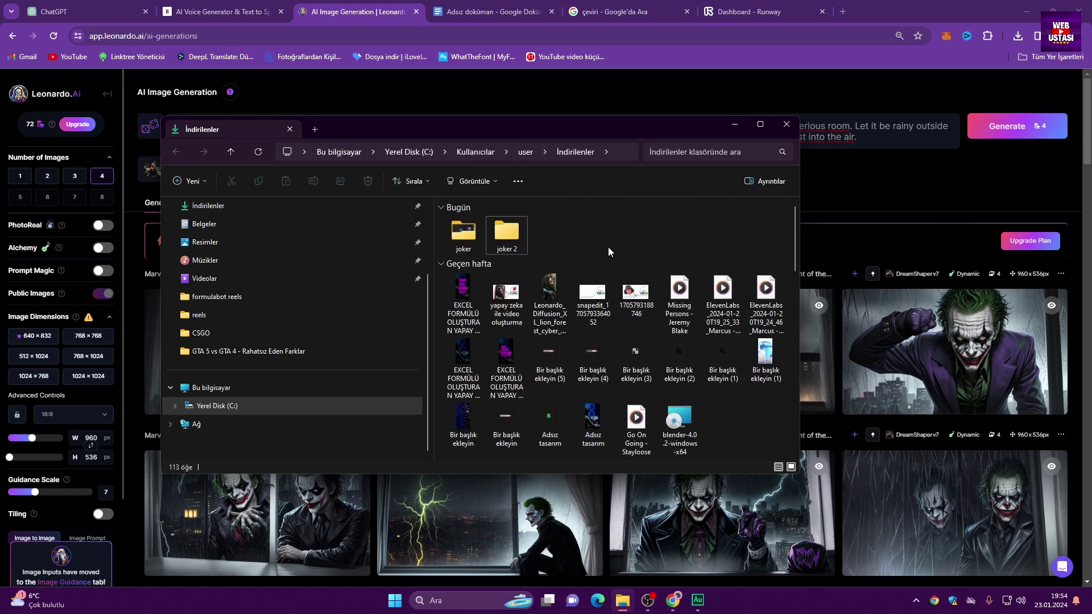
pyautogui.click(785, 126)
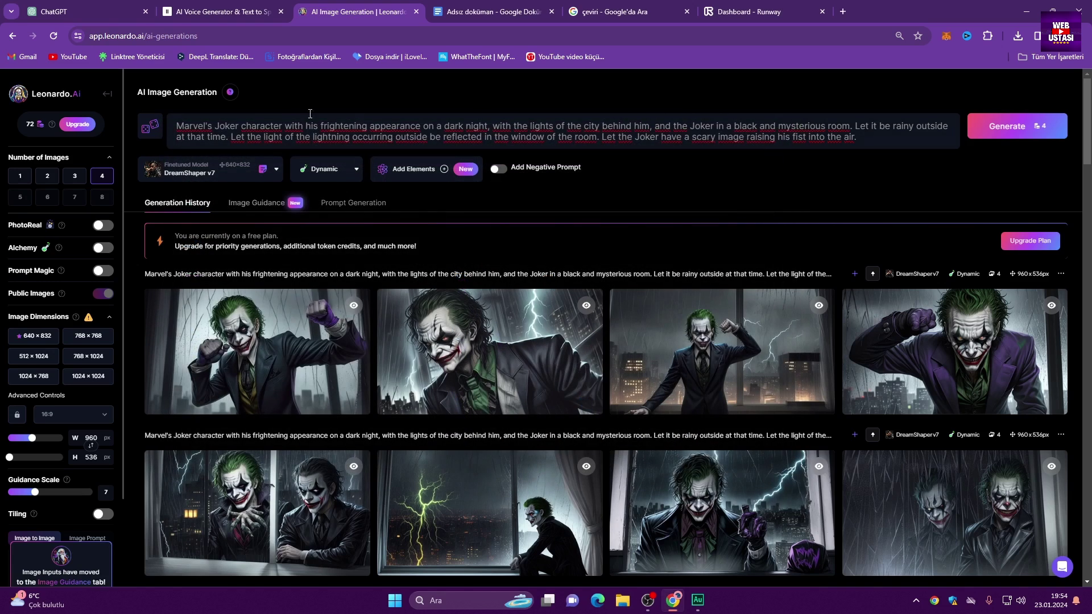
# - Replace the Joker prompt with a Batman version ending at "reflected in the window of the room" and generate four images
pyautogui.tripleClick(868, 135)
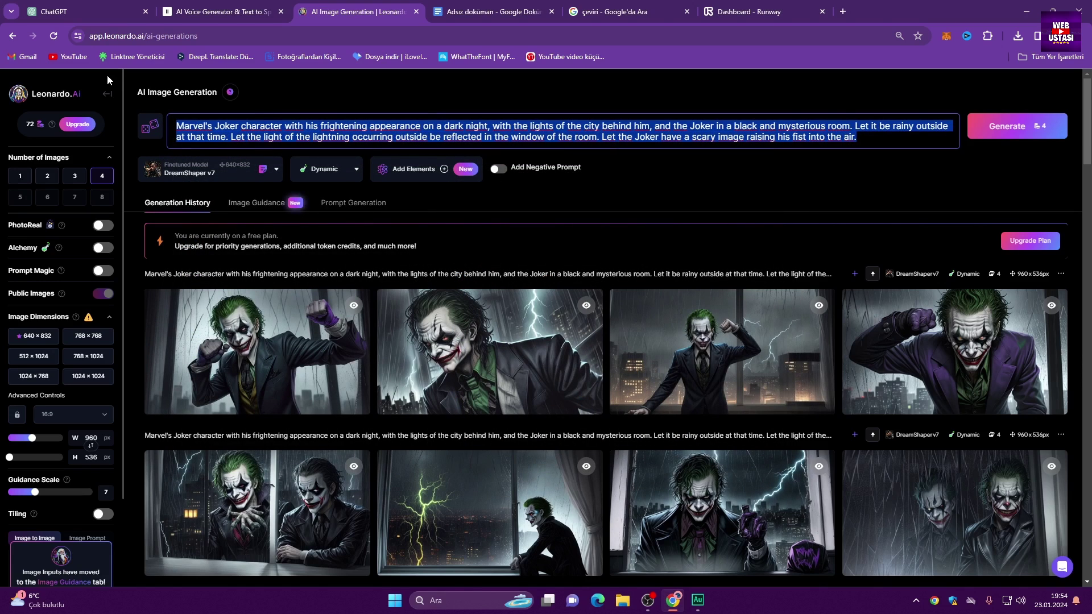
pyautogui.press('BackSpace')
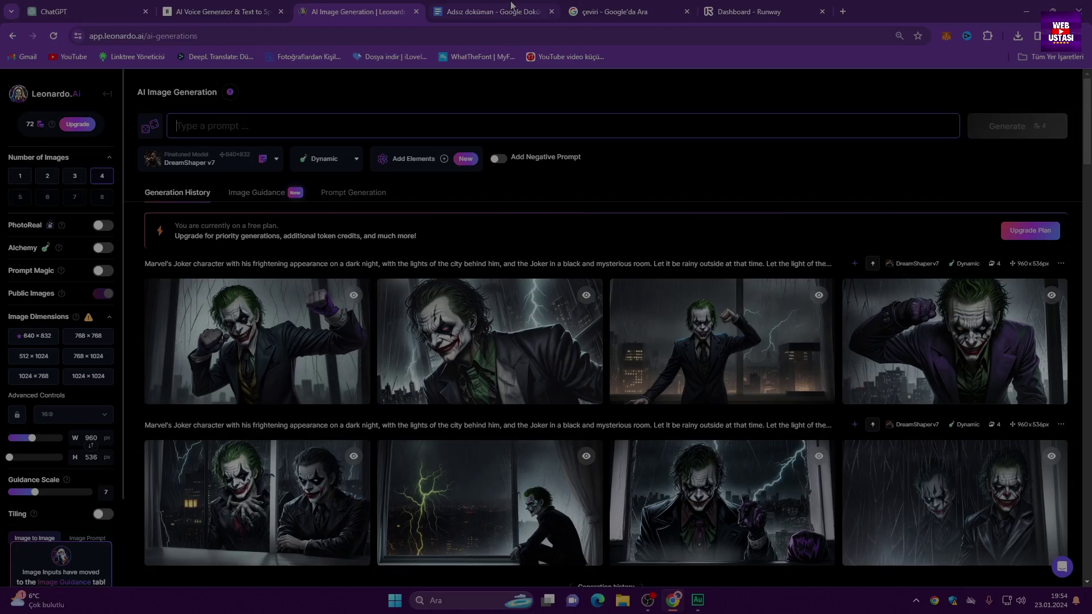
pyautogui.click(573, 14)
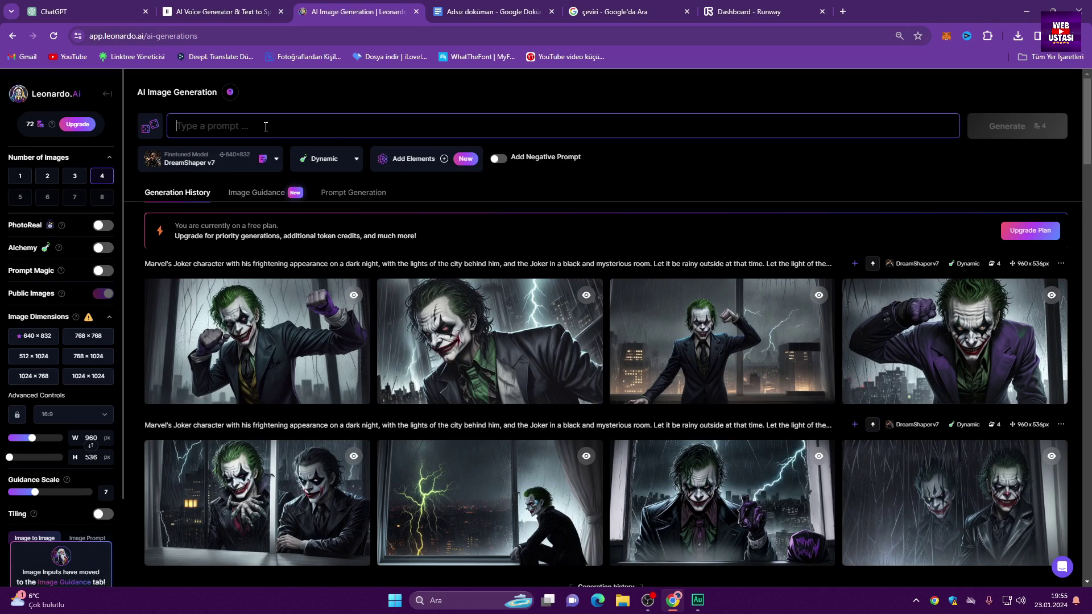
pyautogui.write("Marvel's Batman character with his frightening appearance on a dark night, with the lights of the city behind him, and Batman in a black and mysterious room. Let it be rainy outside at that time. Let the light of the lightning occurring outside be reflected in the window of the room")
pyautogui.click(1006, 126)
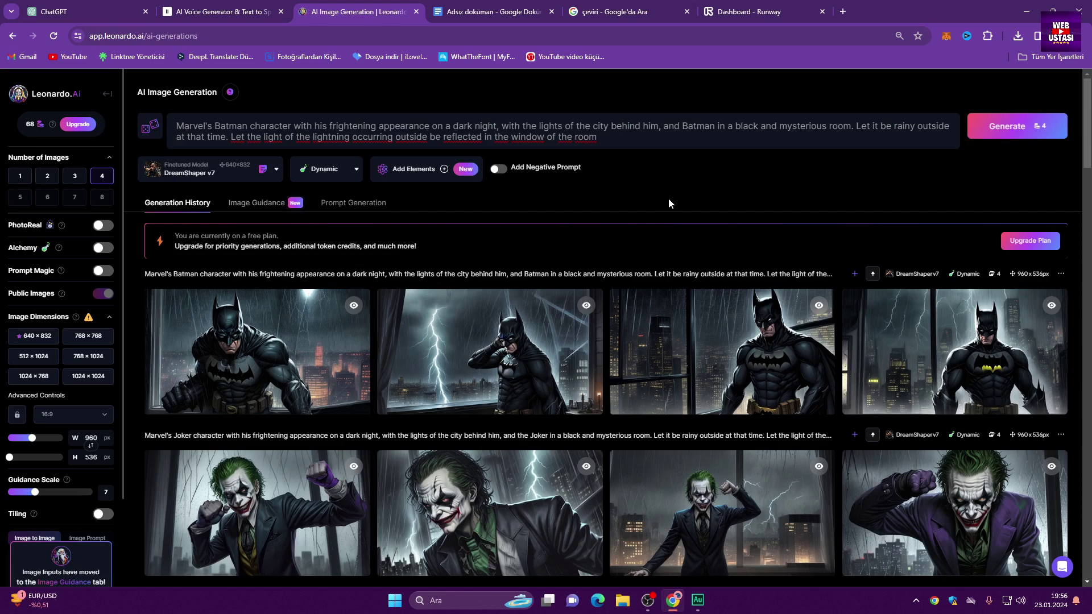
# - Replace the prompt with the Batman version ending "Let the Batman have a scary image raising his fist into the air." and generate images
pyautogui.click(308, 136)
pyautogui.hotkey('ctrl', 'a')
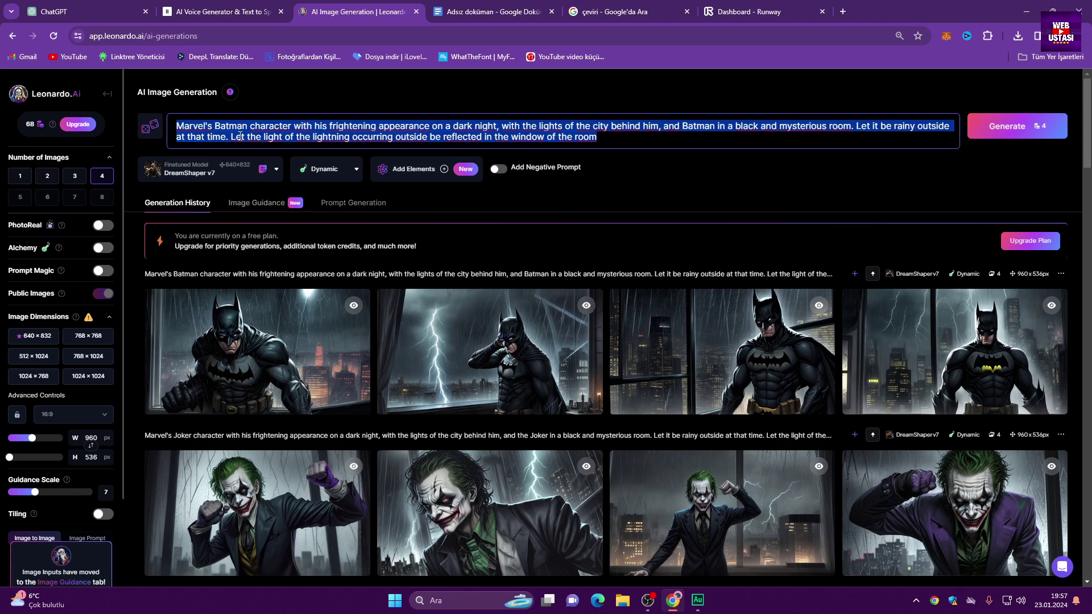
pyautogui.hotkey('ctrl', 'v')
pyautogui.click(1007, 123)
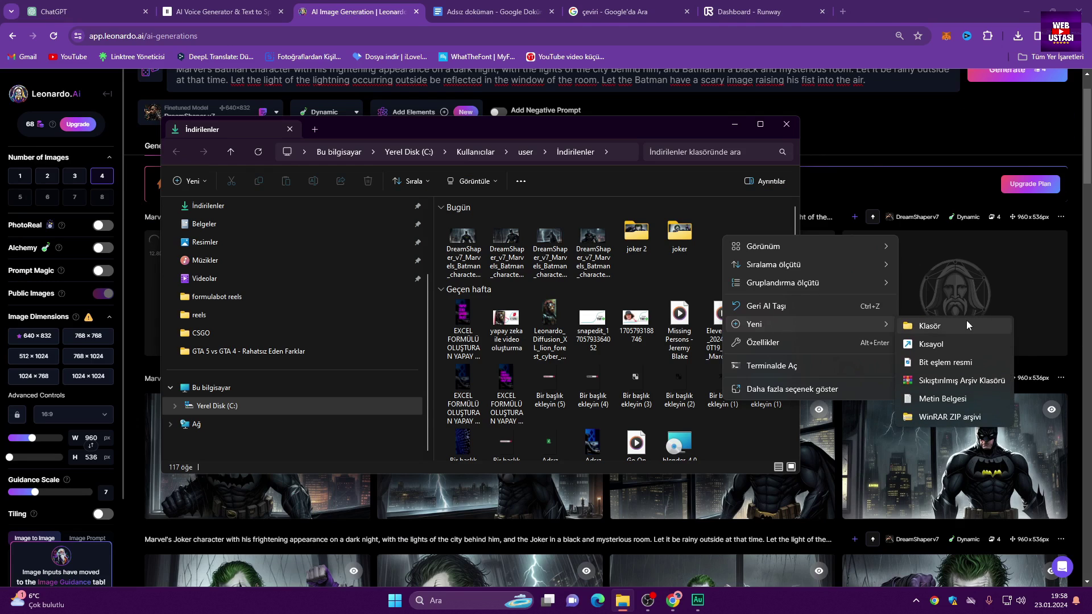
# - Create a new folder in Downloads and move the four downloaded Batman images into it
pyautogui.click(967, 320)
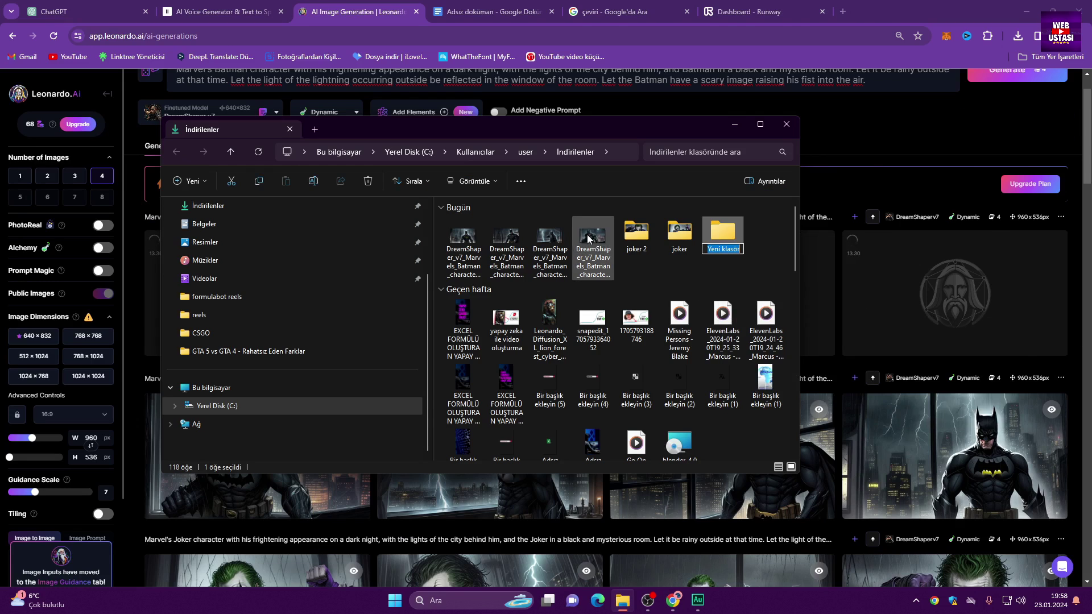
pyautogui.click(584, 238)
pyautogui.keyDown('shift'); pyautogui.click(464, 245); pyautogui.keyUp('shift')
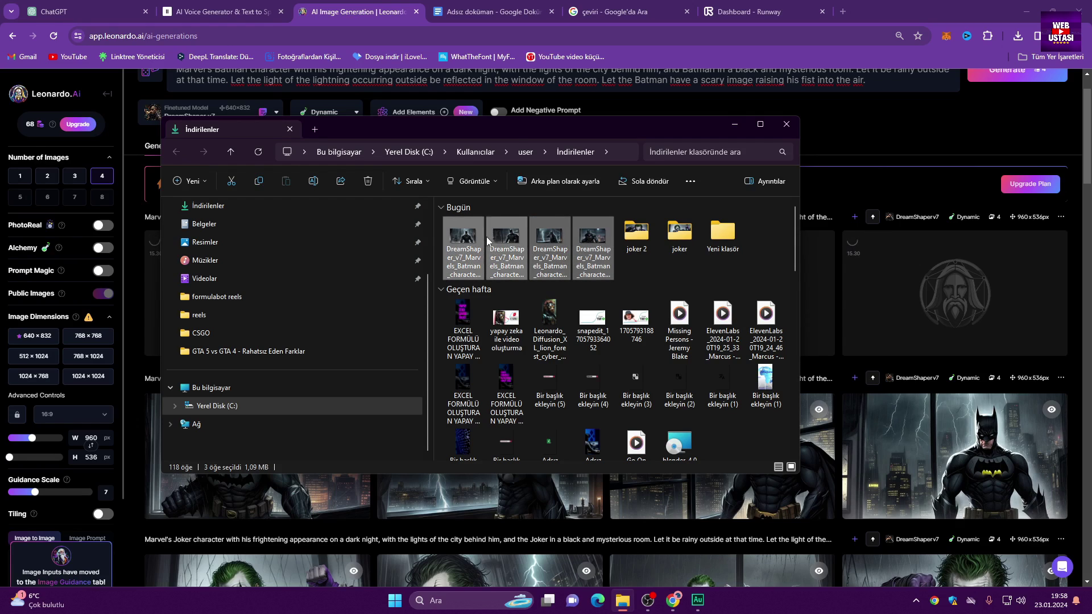
pyautogui.moveTo(464, 244); pyautogui.dragTo(721, 231)
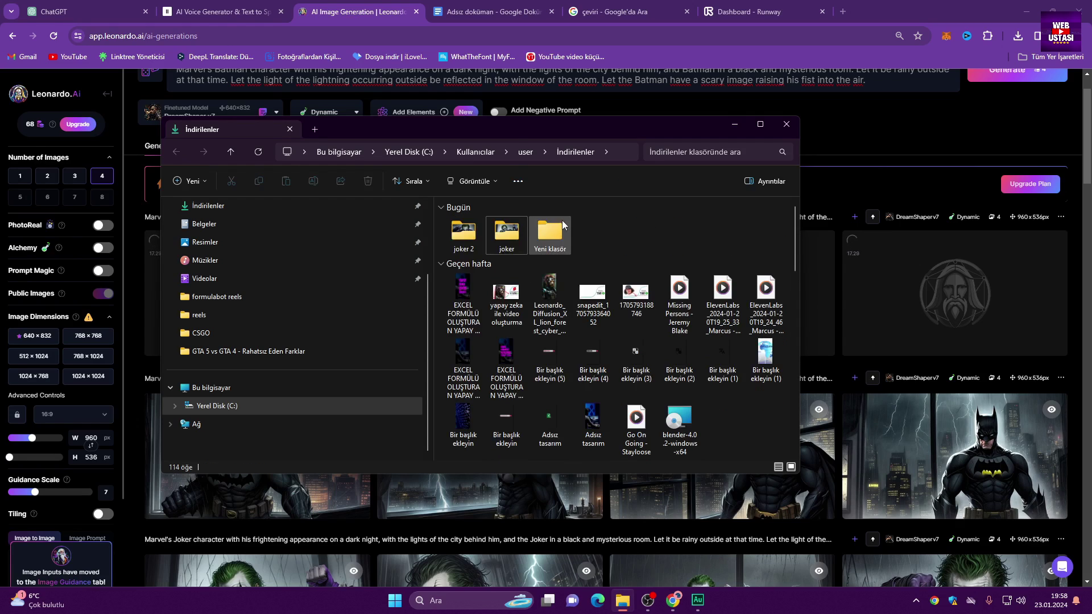
# - Rename the new folder holding the Batman images as batman
pyautogui.click(545, 235)
pyautogui.rightClick(545, 234)
pyautogui.click(604, 242)
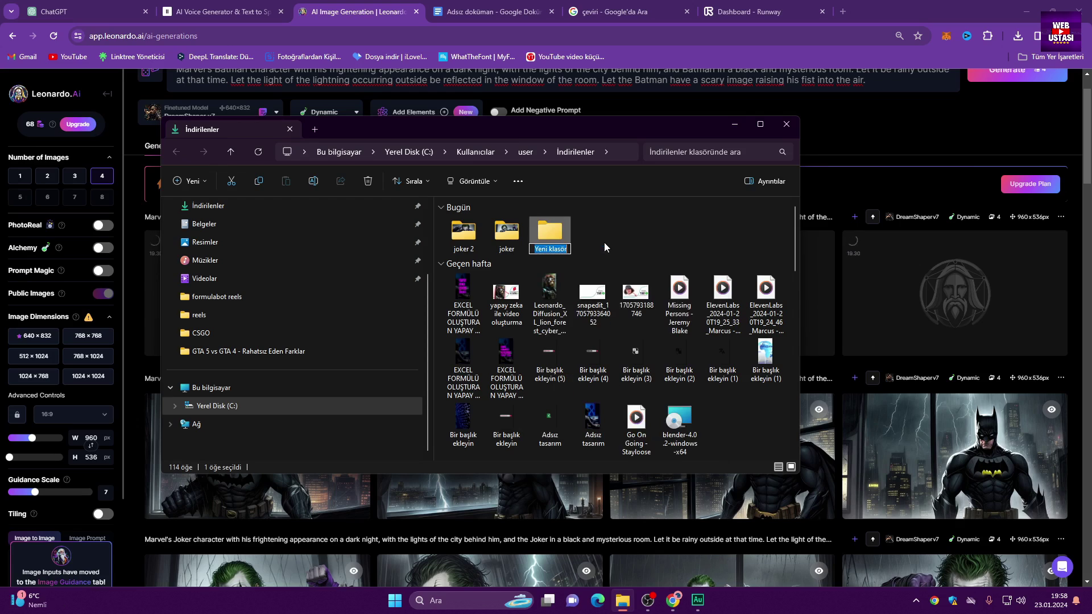
pyautogui.write('batman')
pyautogui.press('Return')
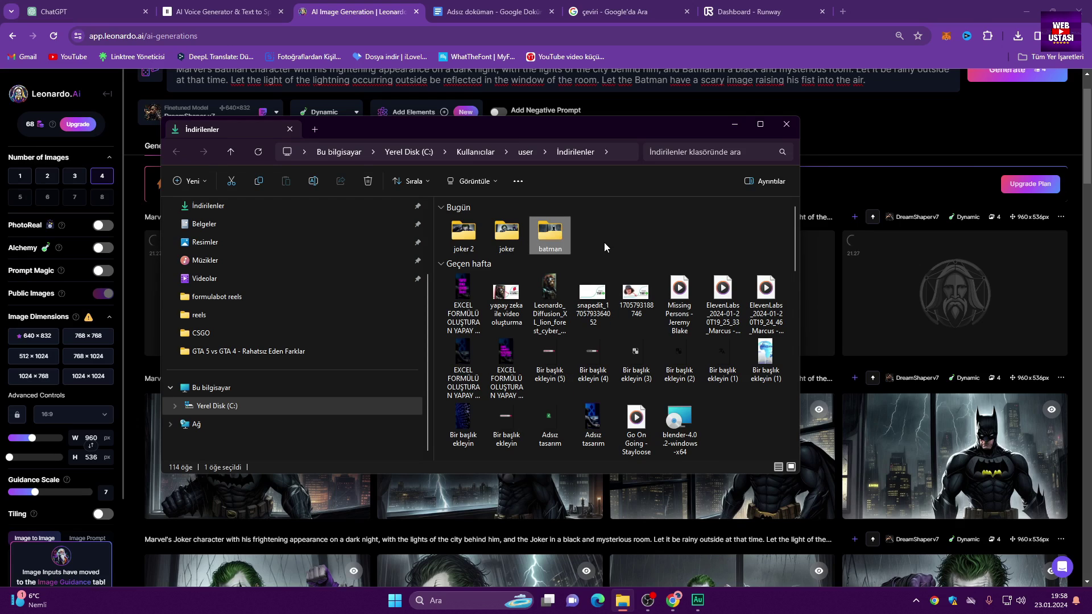
# - Create another folder named batman 2 in Downloads and close the file window
pyautogui.rightClick(604, 242)
pyautogui.moveTo(636, 332)
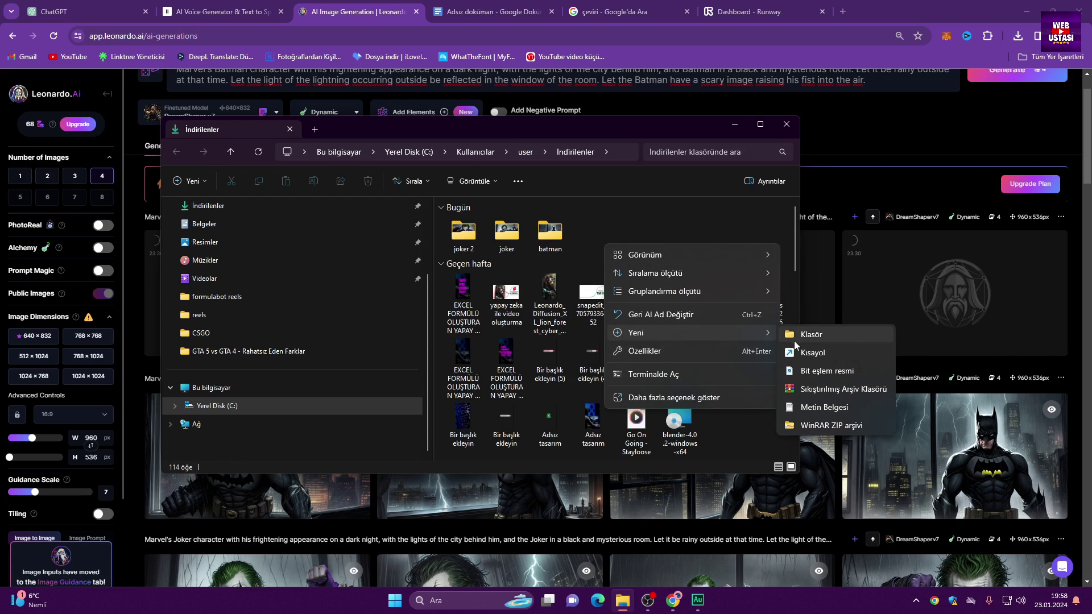
pyautogui.click(804, 335)
pyautogui.write('bat')
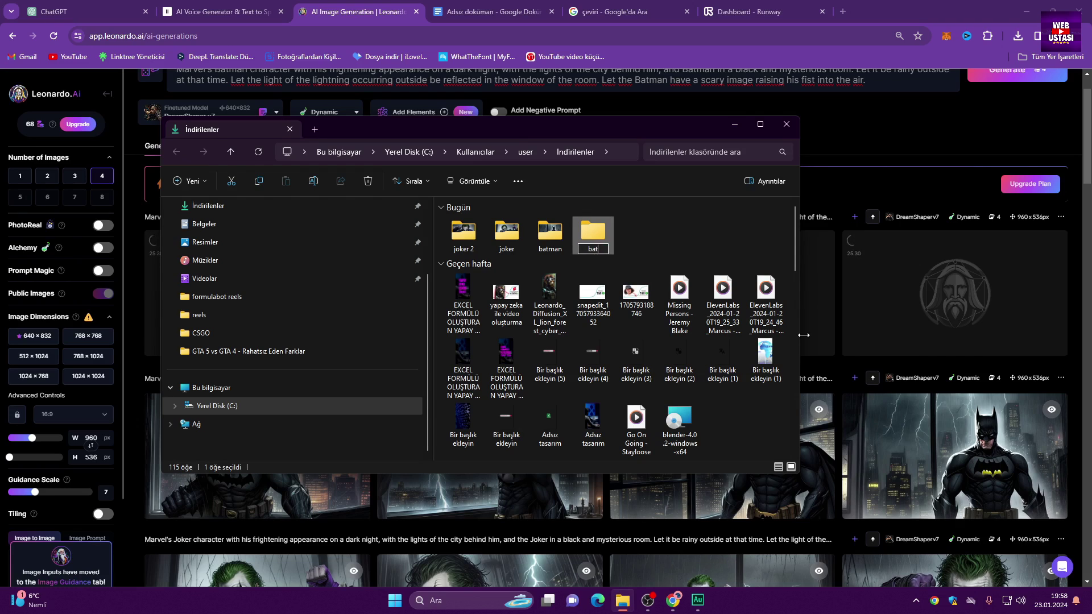
pyautogui.write('man 2')
pyautogui.press('Return')
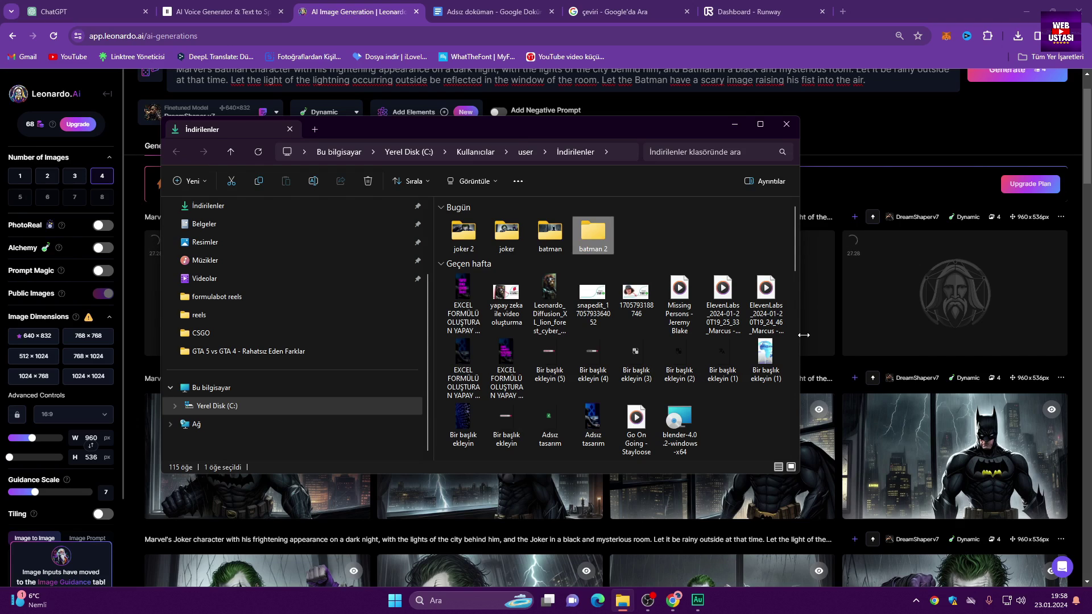
pyautogui.click(794, 131)
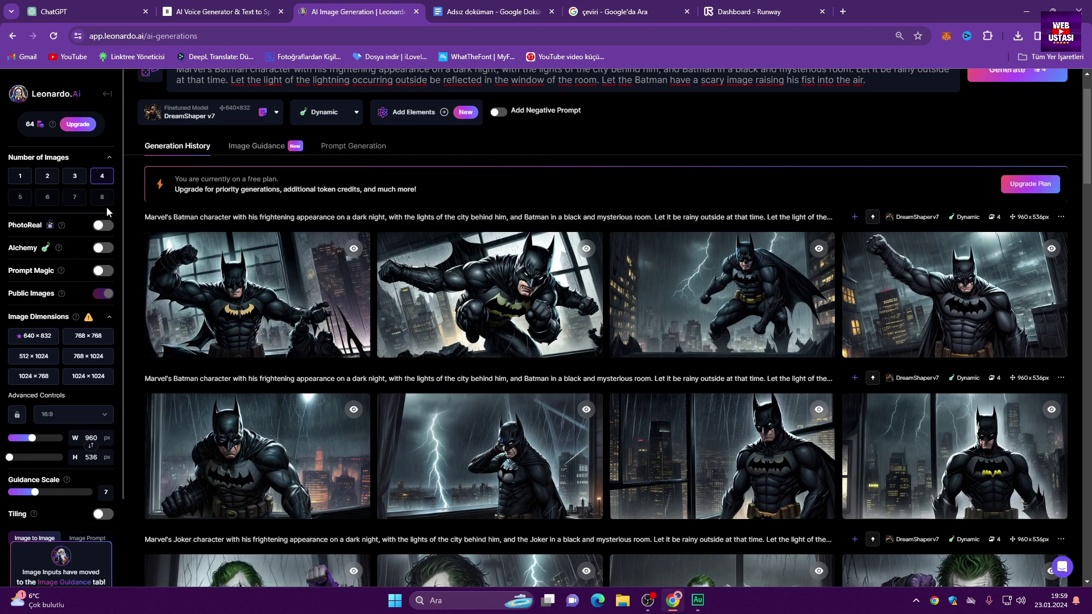
# - Move the four newly downloaded Batman images into the batman 2 folder in Downloads and close the file window
pyautogui.press('super+e')
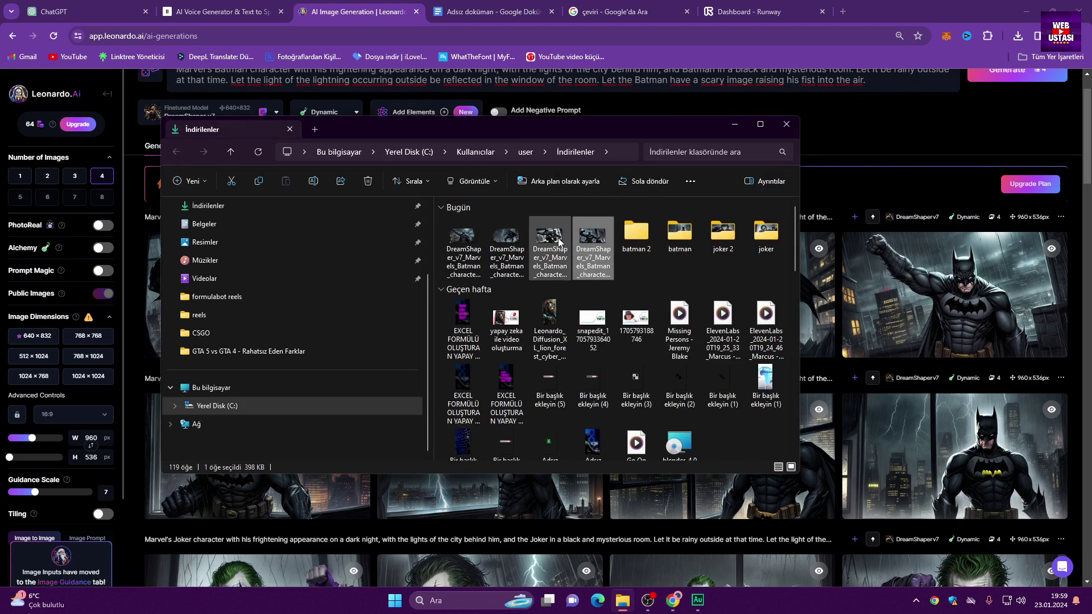
pyautogui.moveTo(566, 284); pyautogui.dragTo(625, 230)
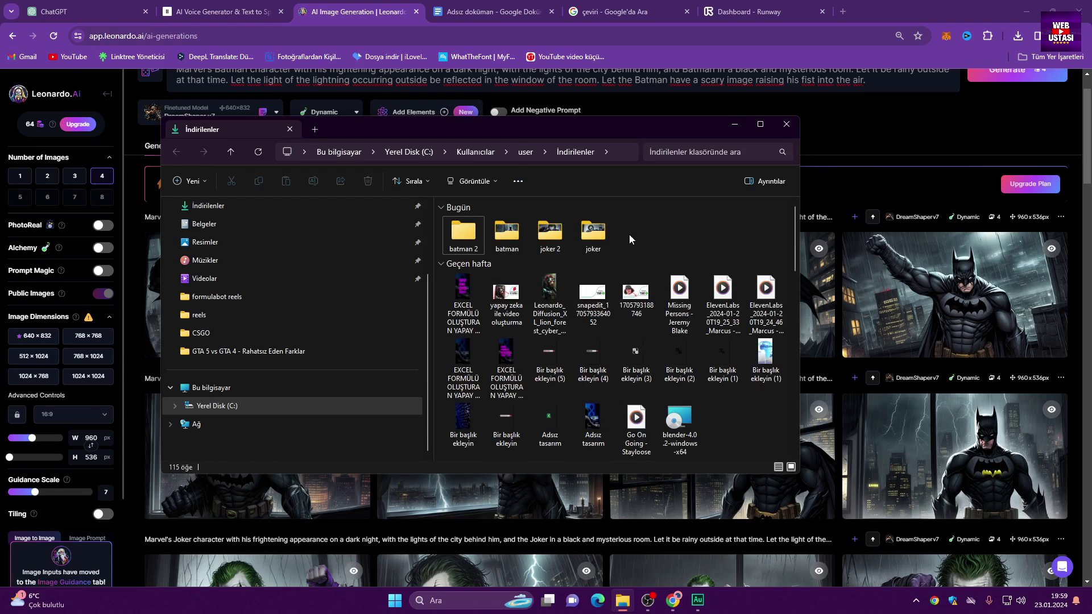
pyautogui.click(787, 123)
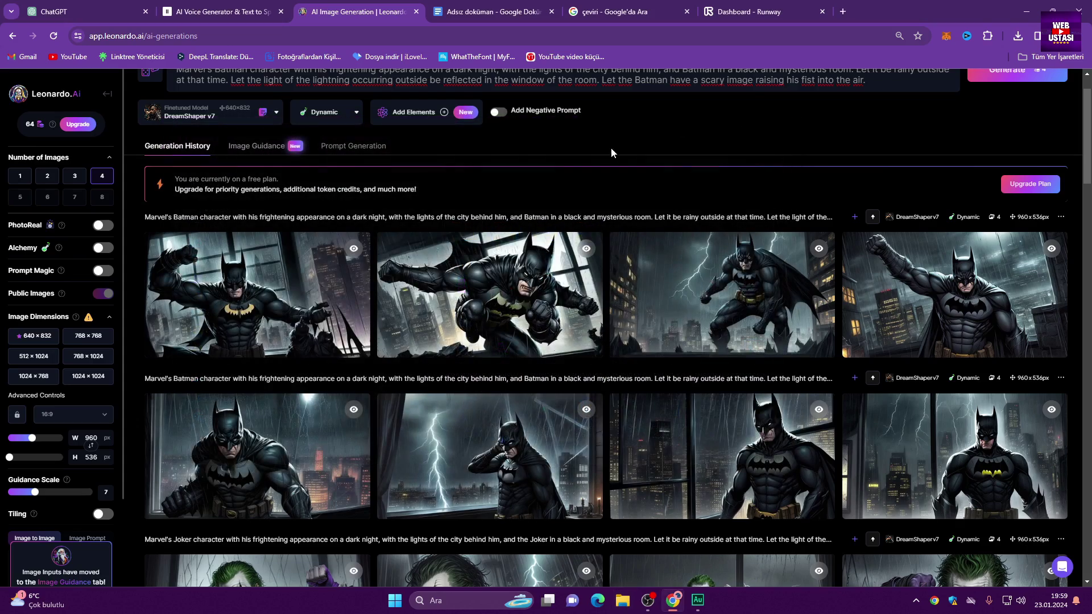
# - Close Leonardo.Ai, switch to Runway, start an image-to-video project and upload the Joker image ending in ap_3 from the joker folder
pyautogui.click(416, 11)
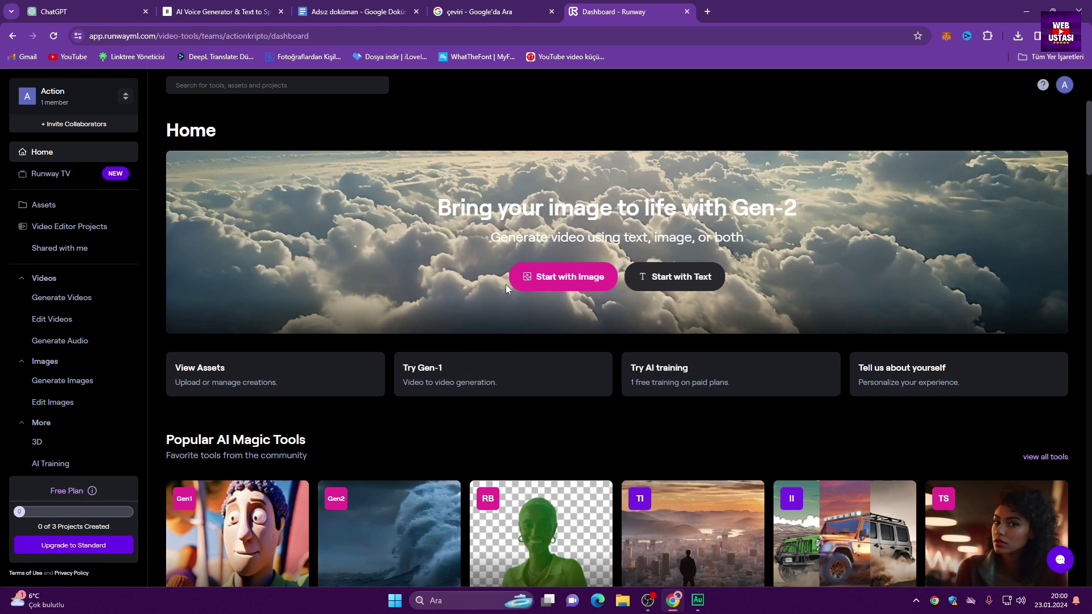
pyautogui.click(557, 288)
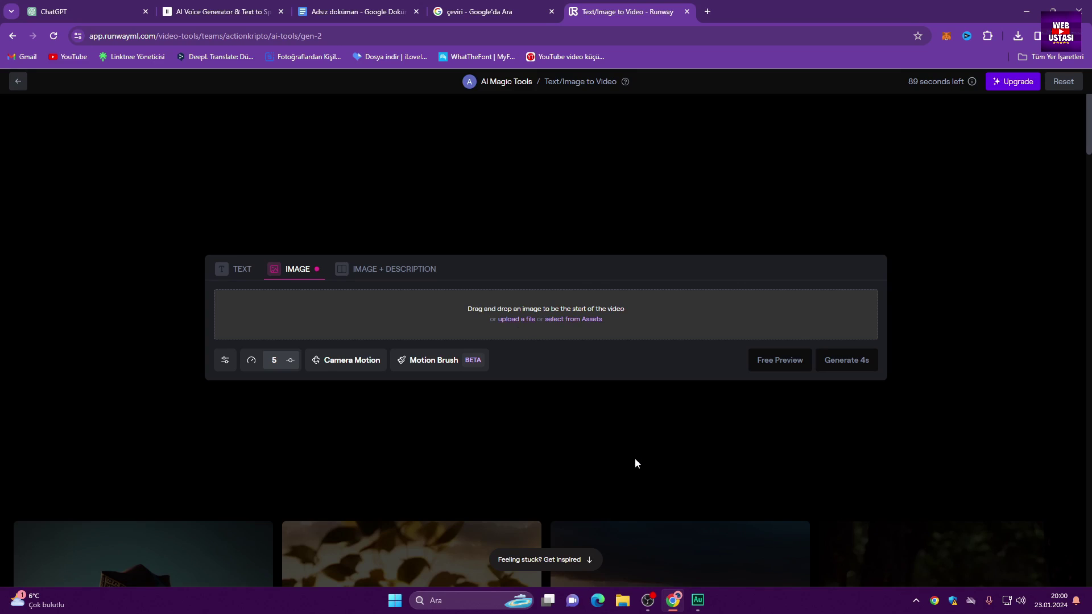
pyautogui.click(516, 319)
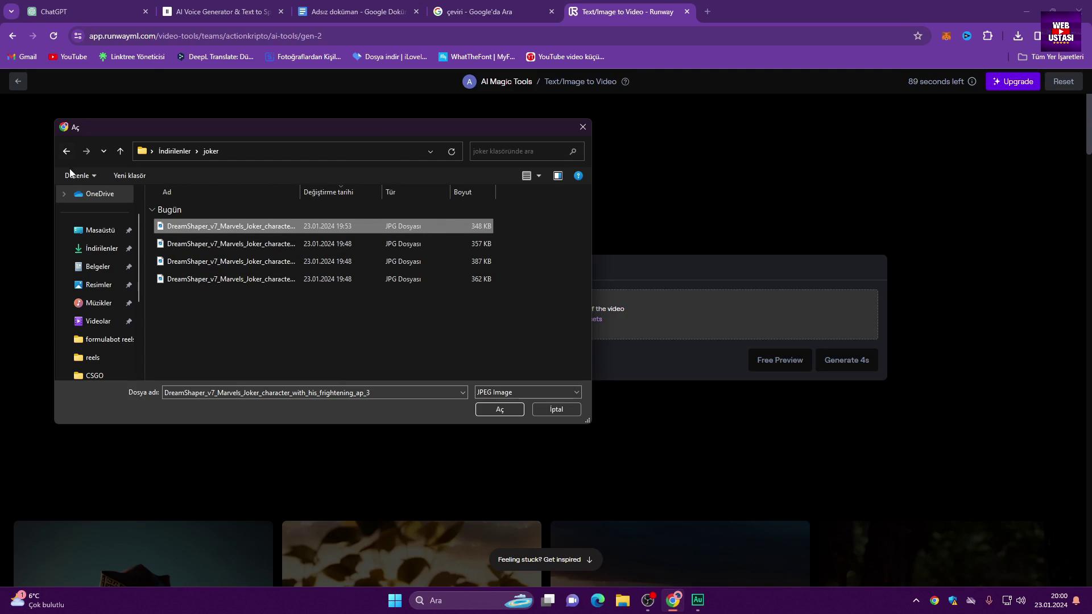
pyautogui.click(493, 406)
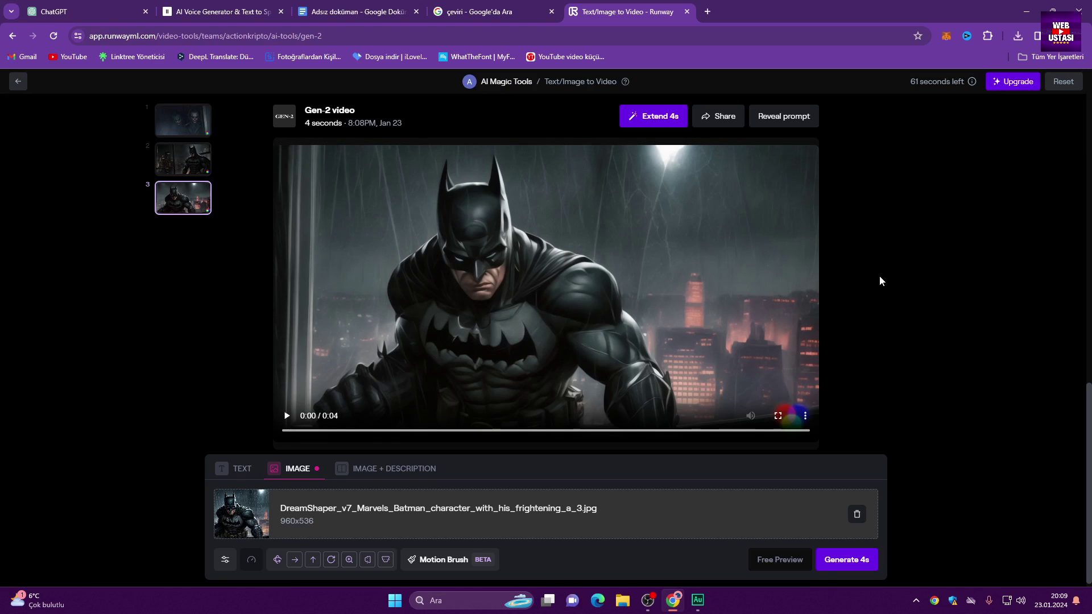
# - Play the generated Batman clip and look through the other generated videos
pyautogui.click(283, 416)
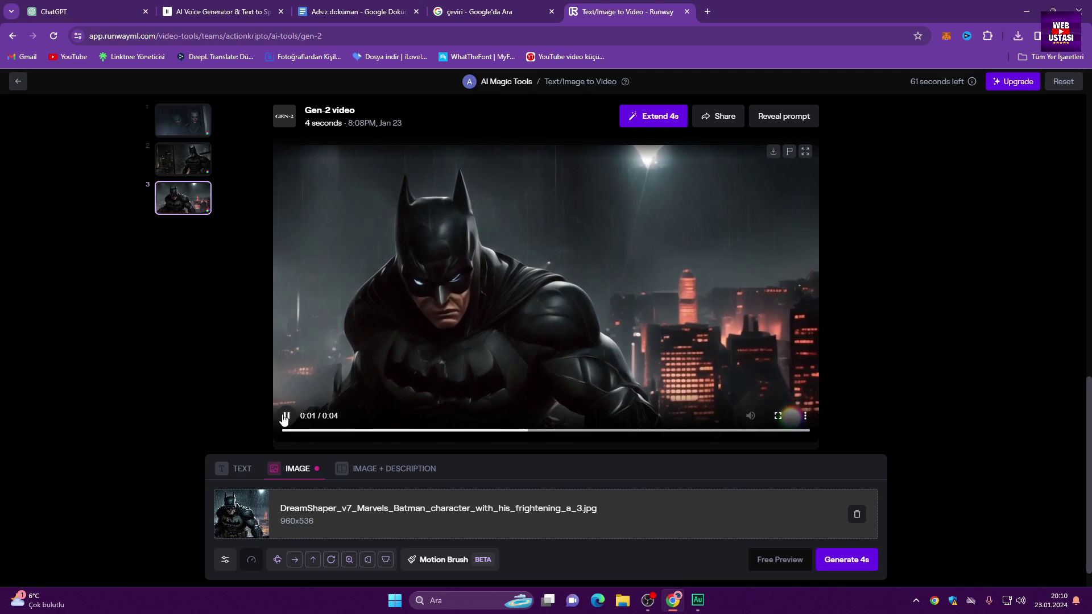
pyautogui.click(284, 417)
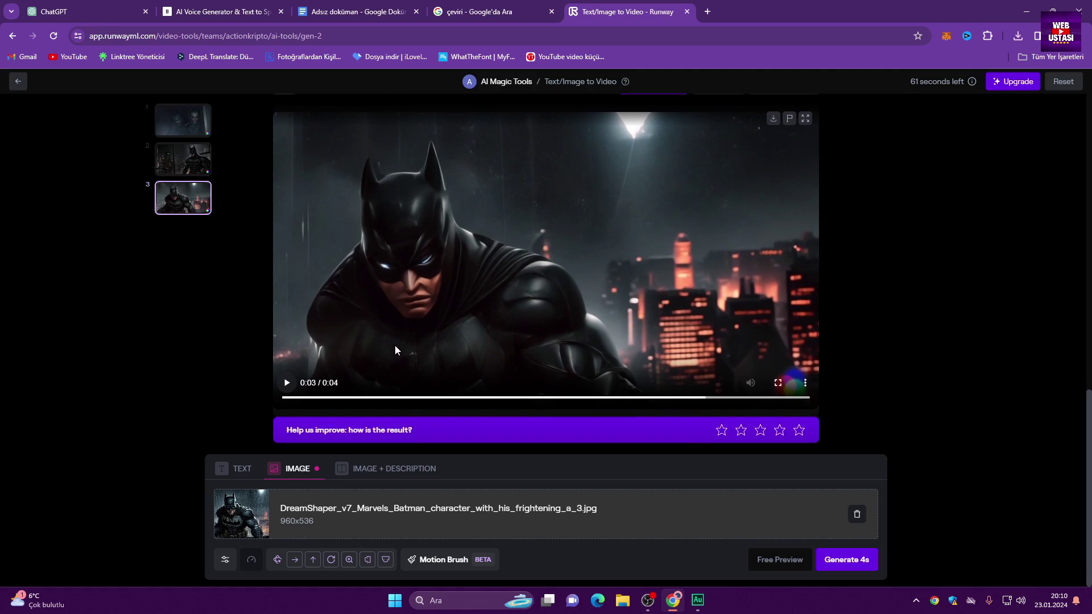
pyautogui.scroll(10, 395, 347)
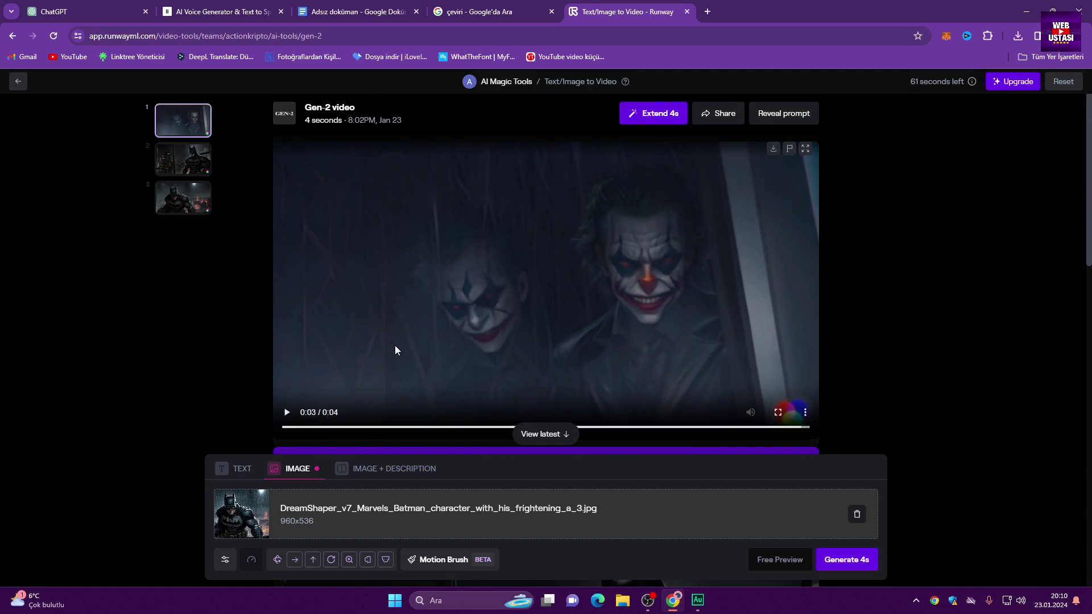
pyautogui.scroll(-10, 395, 345)
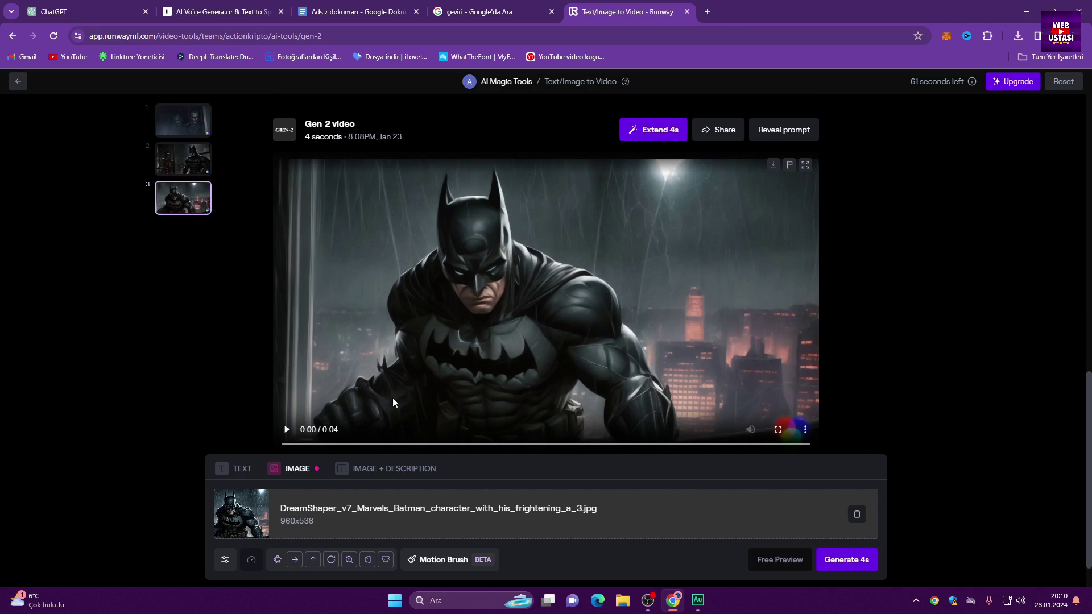
# - Save the generated Batman clip as b4 in the desktop's video folder and close Runway
pyautogui.rightClick(548, 282)
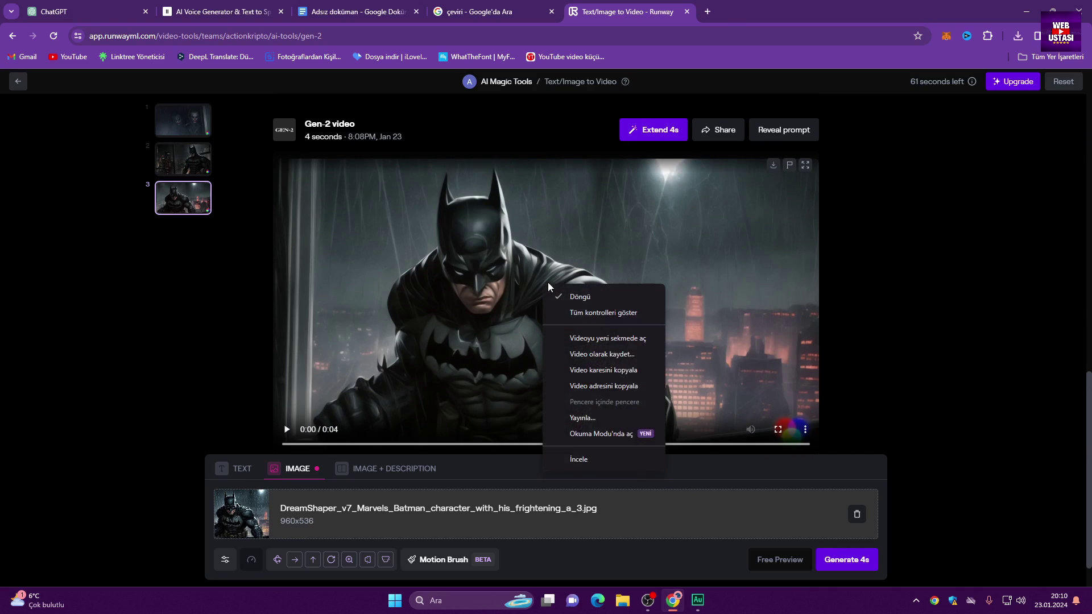
pyautogui.click(615, 353)
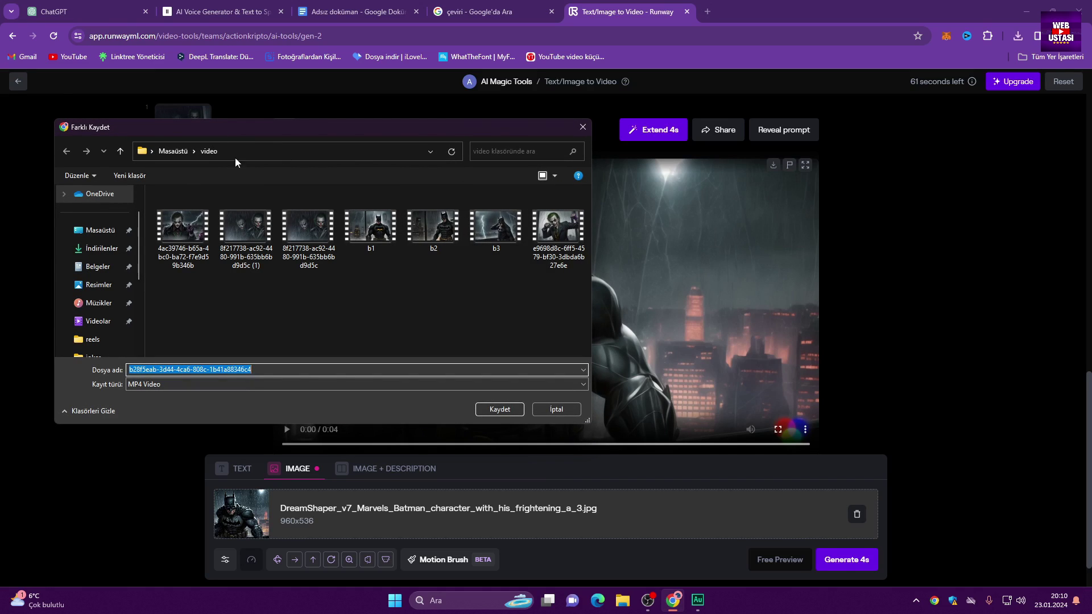
pyautogui.write('b4')
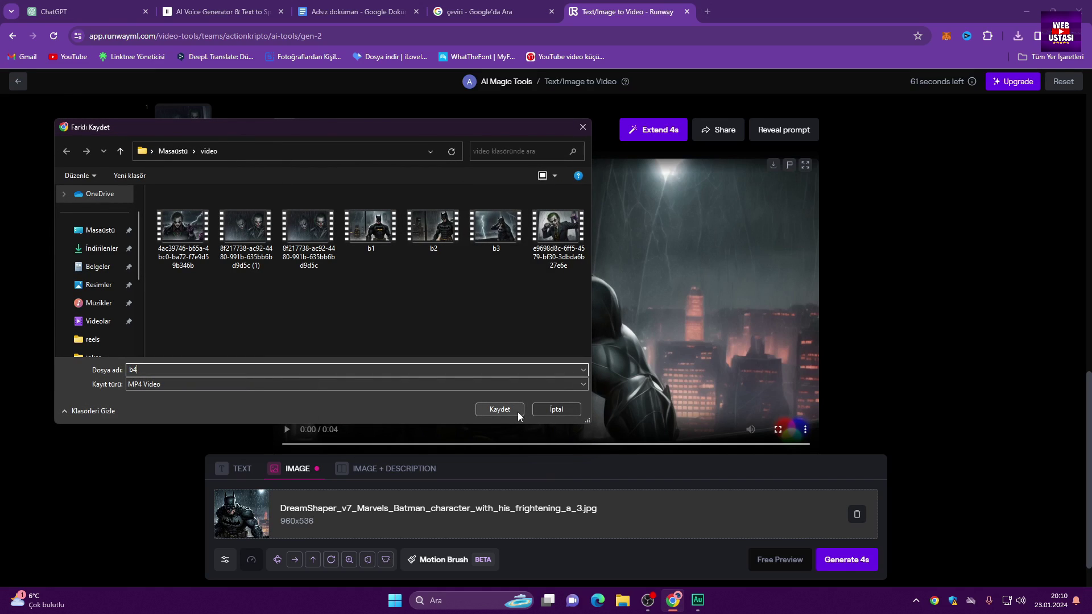
pyautogui.click(518, 412)
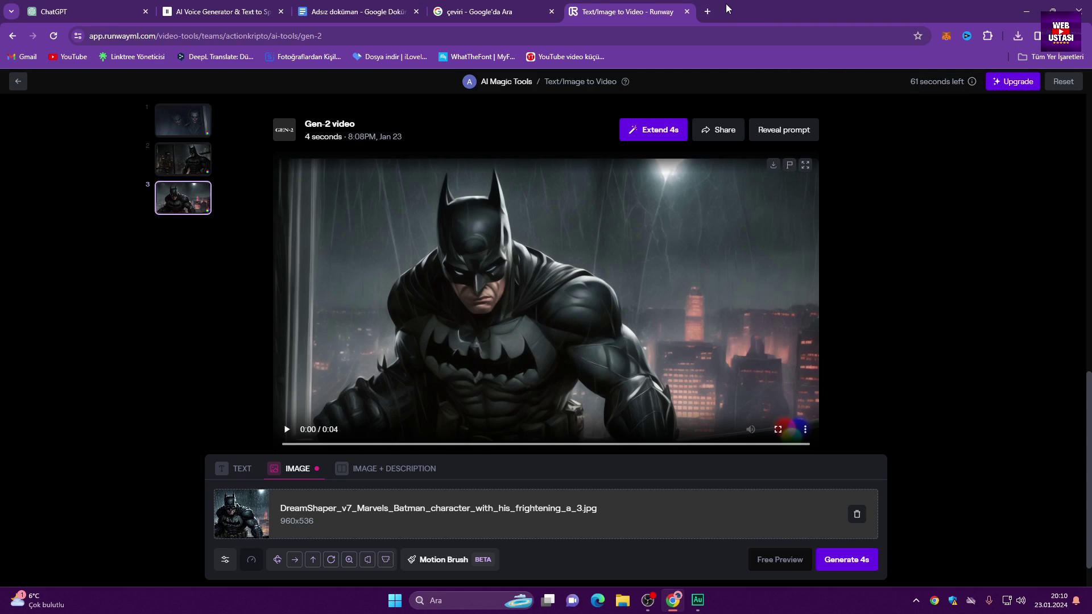
pyautogui.hotkey('ctrl', 'w')
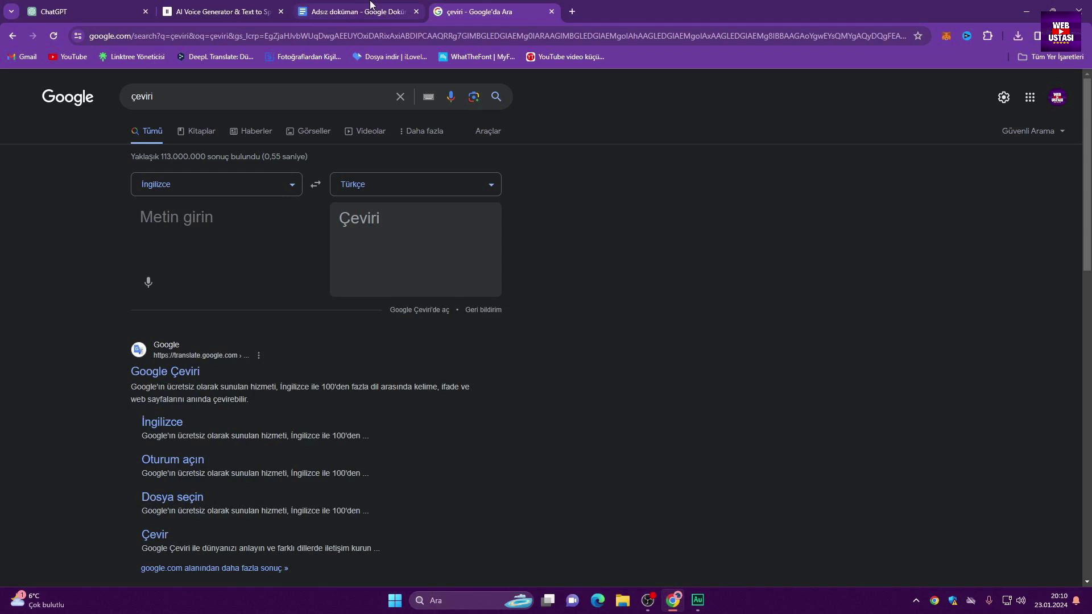
# - Translate the Turkish request for a short Batman and Joker dark-room story into English and submit the translation to ChatGPT
pyautogui.write('Batman ile Jokerin karanlık bir odada karşılaşması konulu kısa bir hikaye yazar mısın? Hikayede batman ile joker birbirlerine düşman olsunlar. Dışarısı yağmurlu, gök gürültülü ve şimşekli olsun.')
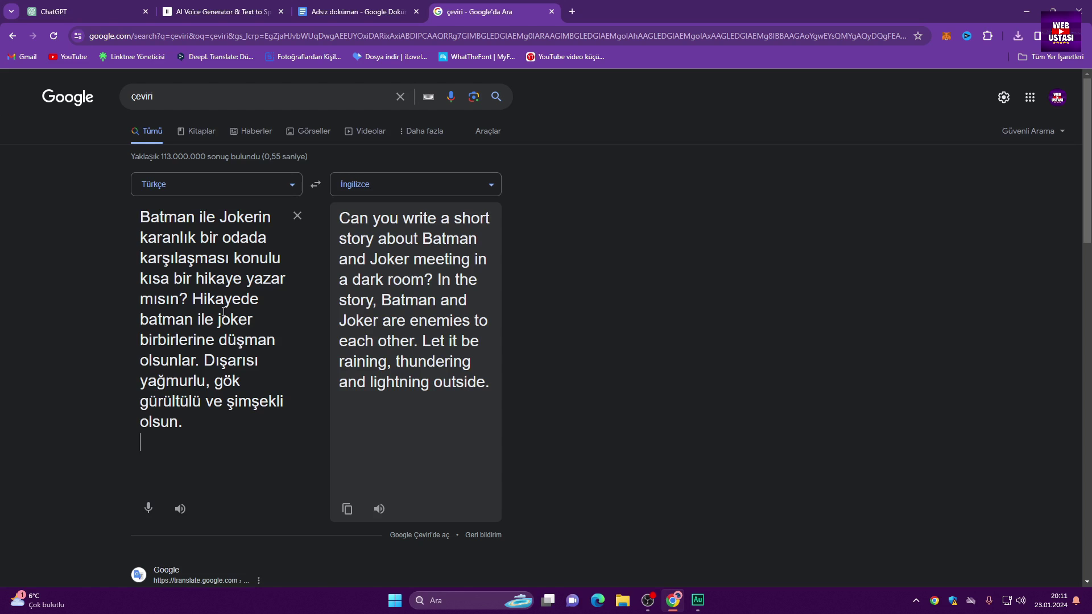
pyautogui.click(347, 509)
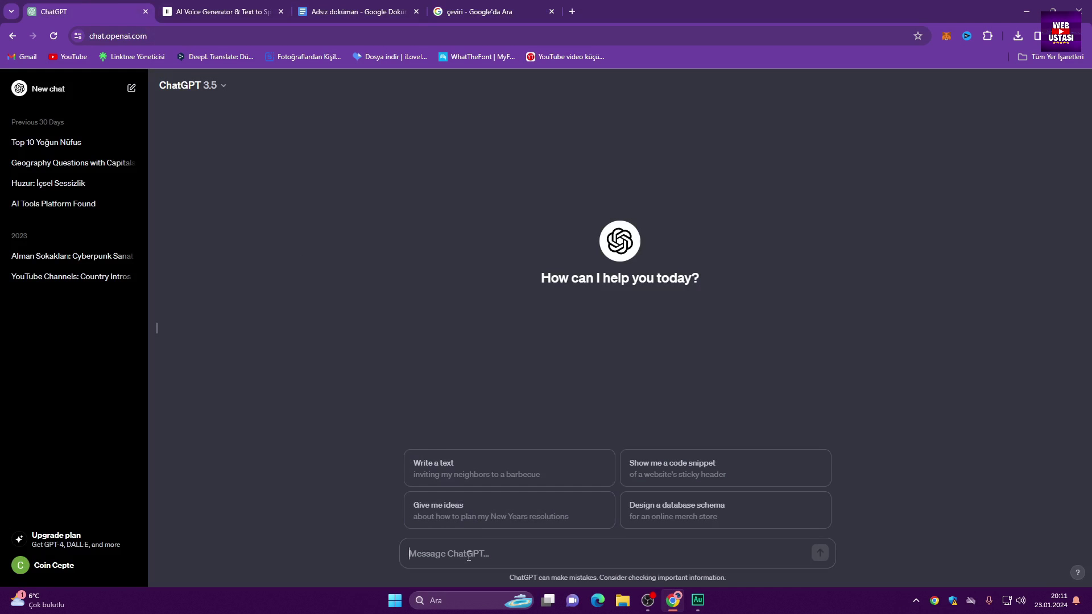
pyautogui.hotkey('ctrl', 'v')
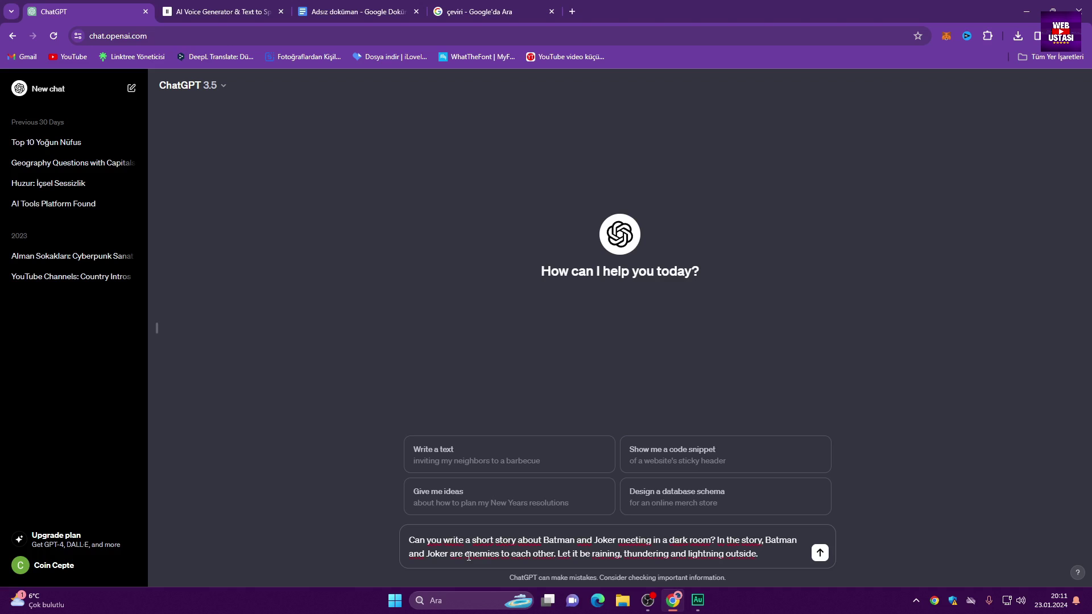
pyautogui.press('Return')
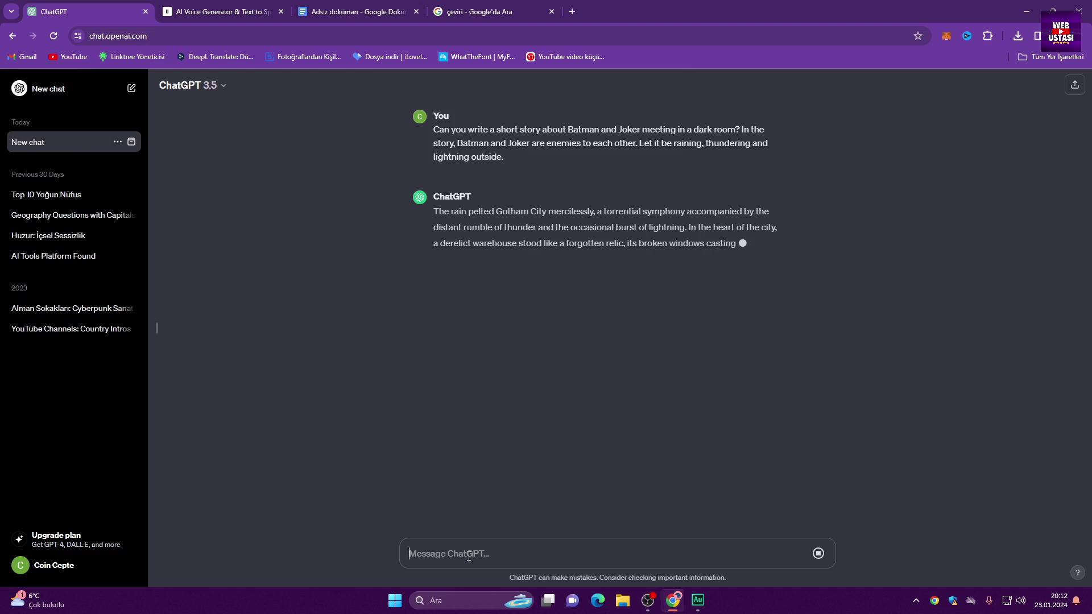
# - Translate the ChatGPT page into Turkish and read the generated story from its beginning
pyautogui.rightClick(977, 253)
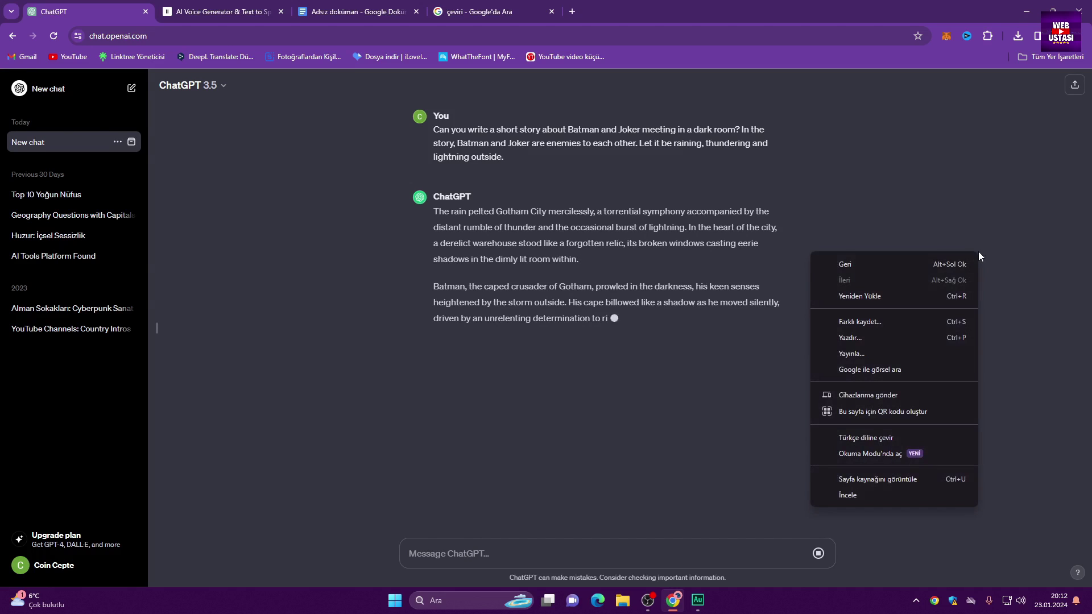
pyautogui.click(876, 438)
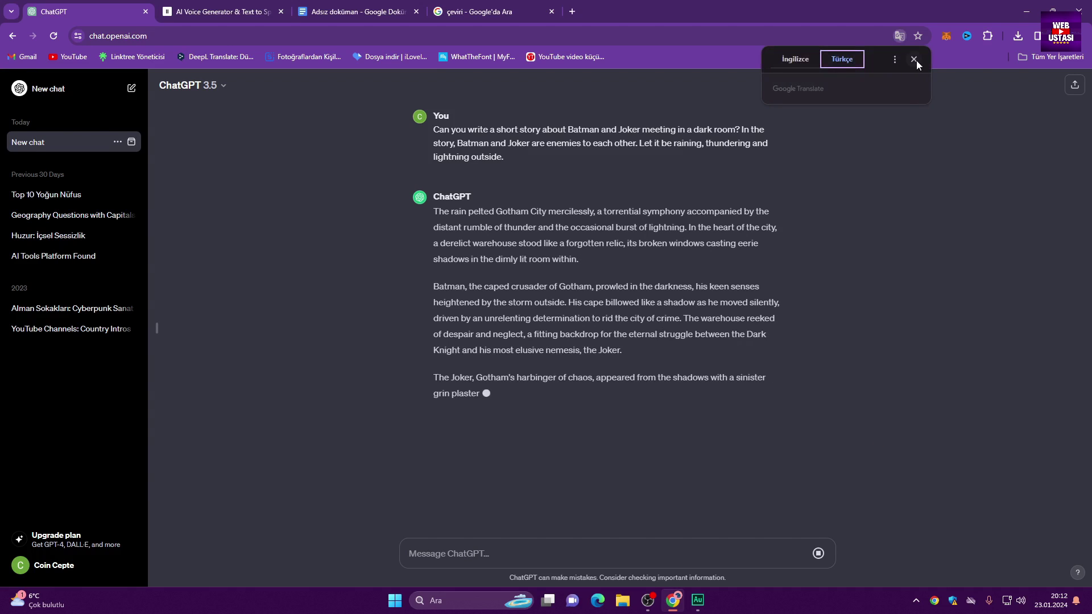
pyautogui.moveTo(433, 211); pyautogui.dragTo(779, 338)
pyautogui.moveTo(779, 374); pyautogui.dragTo(722, 300)
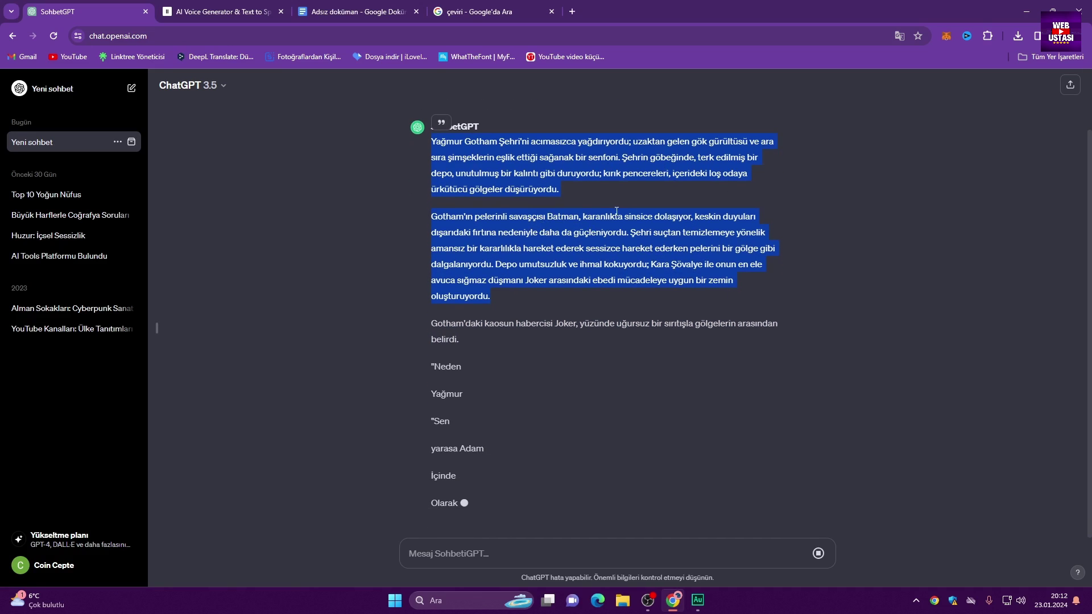
pyautogui.scroll(1, 476, 179)
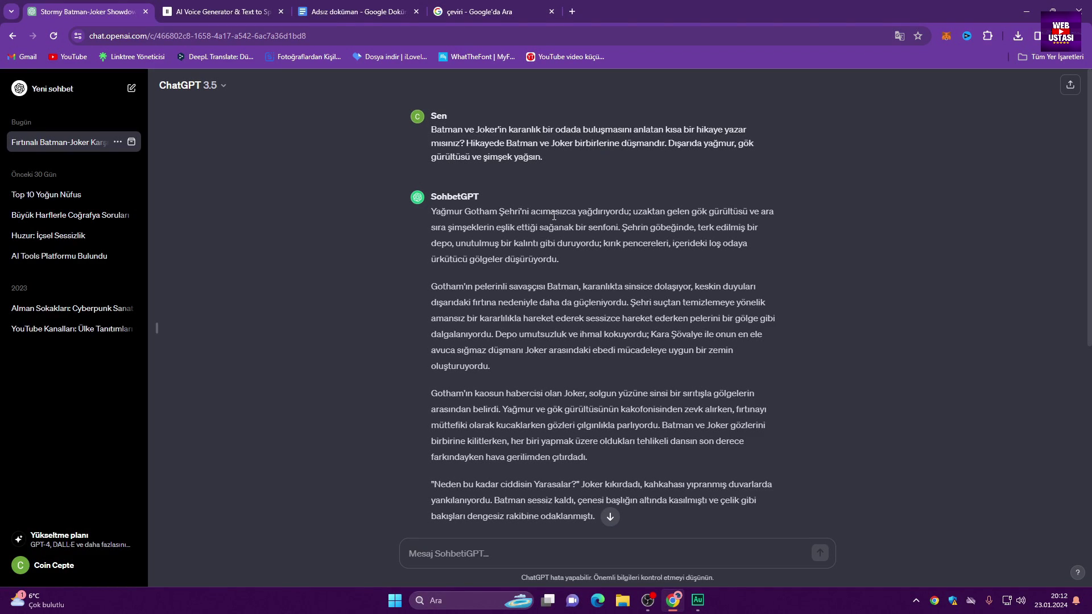
# - Switch the ChatGPT page back to English and copy the first two paragraphs of the story
pyautogui.rightClick(873, 216)
pyautogui.click(930, 402)
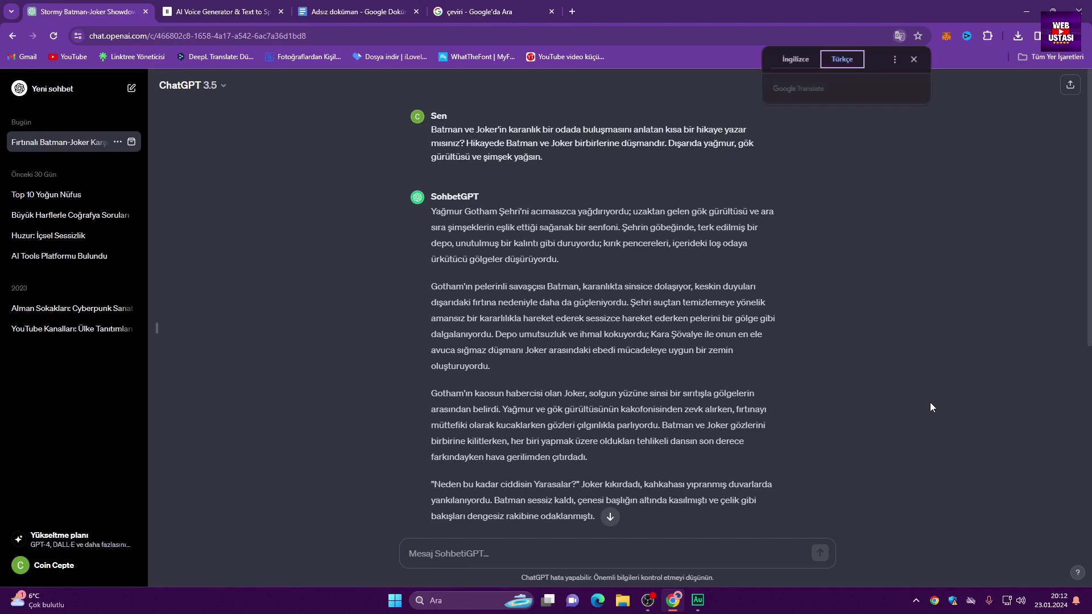
pyautogui.click(795, 59)
pyautogui.moveTo(431, 211); pyautogui.dragTo(658, 350)
pyautogui.rightClick(457, 279)
pyautogui.click(478, 292)
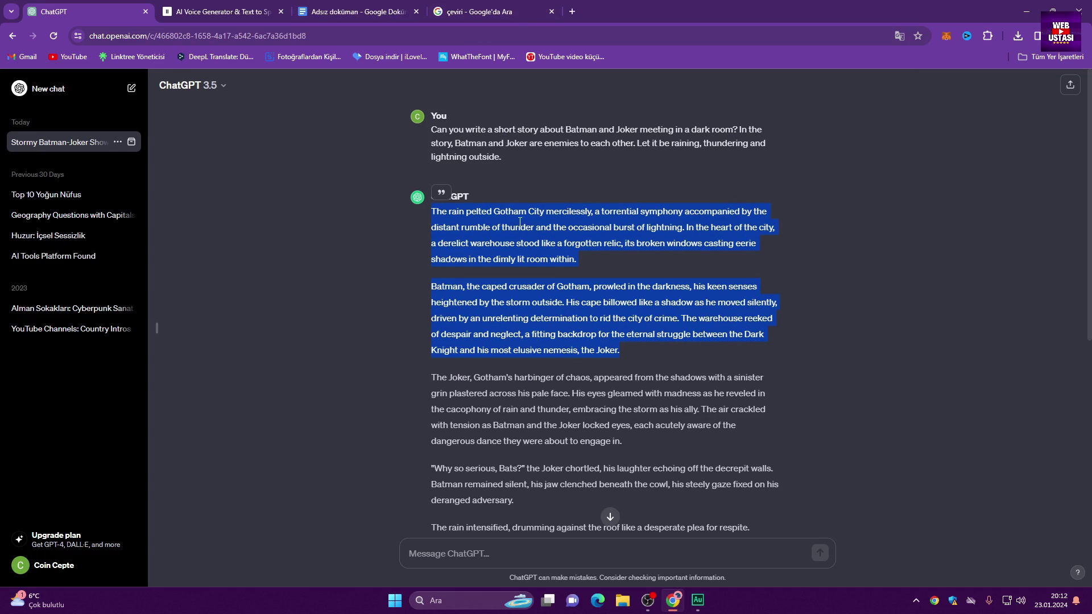
# - Switch to ElevenLabs, clear the old text and preview the Marcus - authoritative and deep voice
pyautogui.click(272, 21)
pyautogui.moveTo(685, 333); pyautogui.dragTo(330, 322)
pyautogui.press('BackSpace')
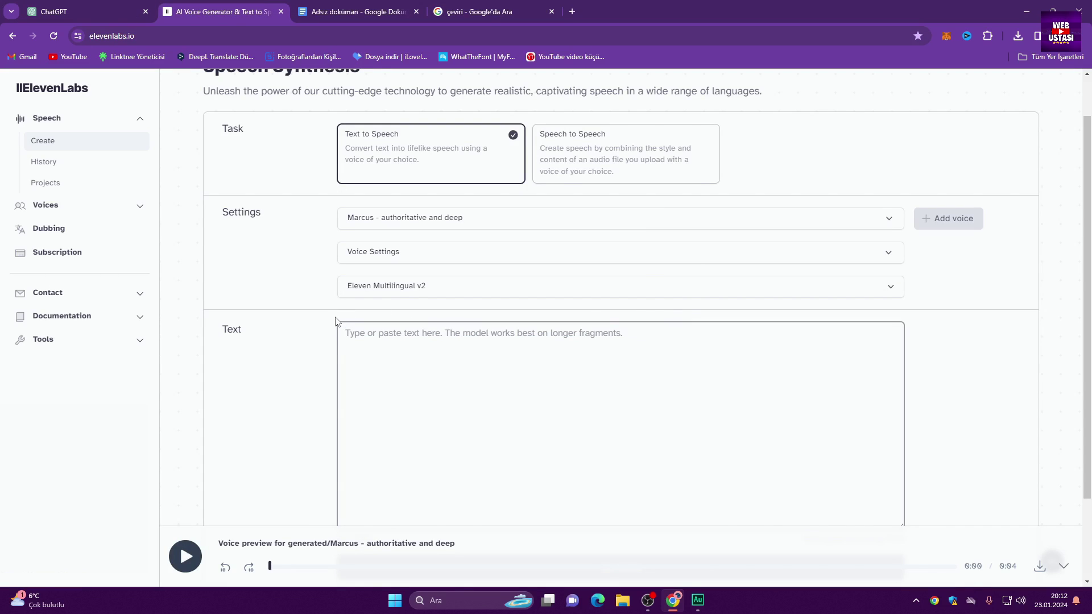
pyautogui.click(370, 218)
pyautogui.click(352, 262)
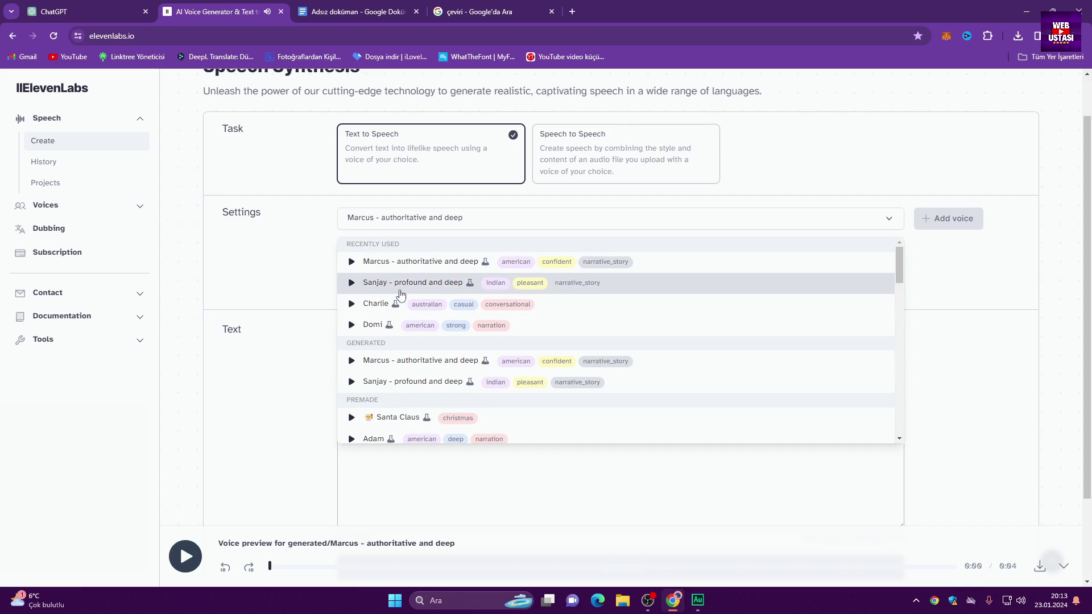
pyautogui.click(351, 266)
pyautogui.click(399, 331)
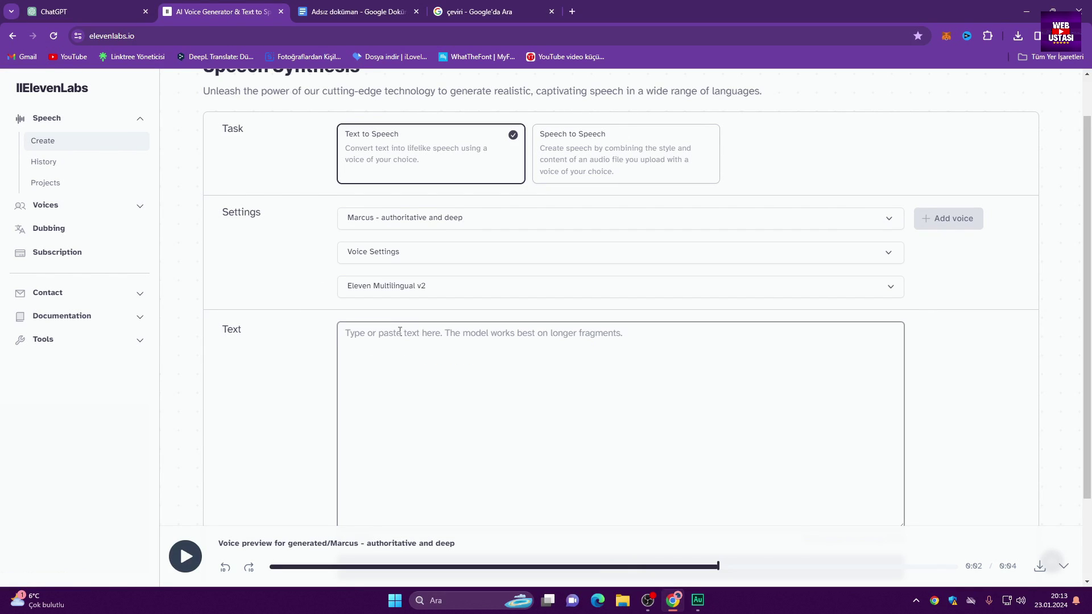
# - Paste the copied story as the speech text, join its two paragraphs into one and generate the narration
pyautogui.hotkey('ctrl', 'v')
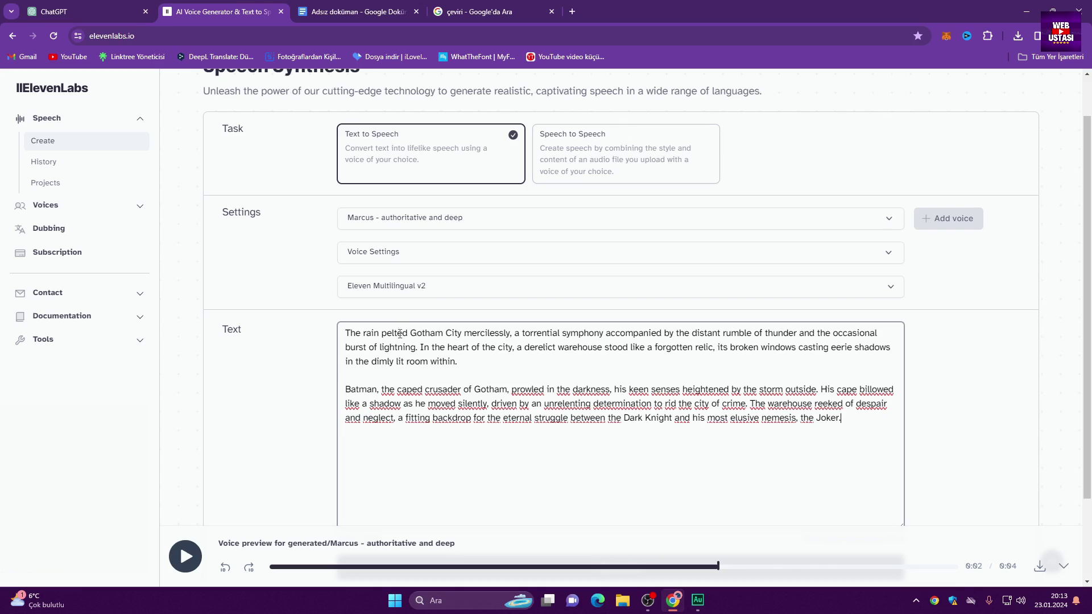
pyautogui.click(400, 377)
pyautogui.press('BackSpace')
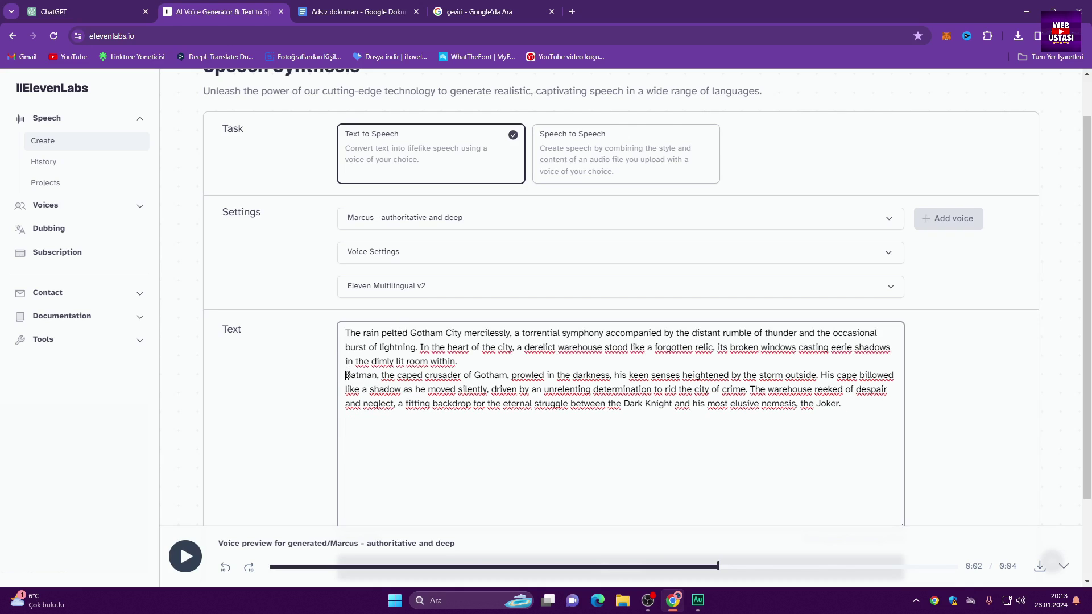
pyautogui.press('BackSpace')
pyautogui.scroll(-2, 512, 398)
pyautogui.click(638, 459)
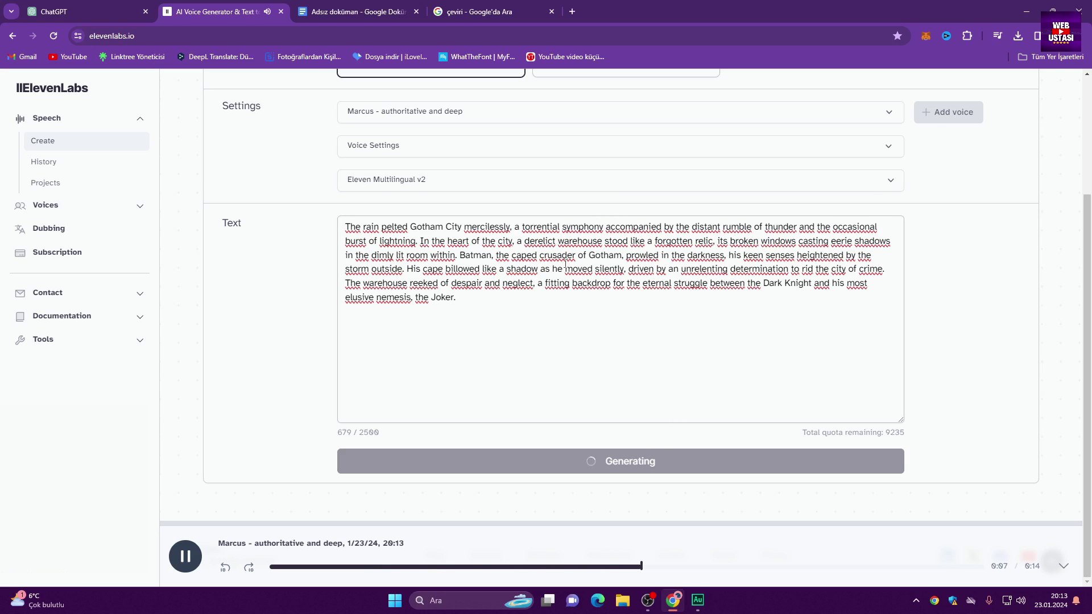
# - Pause the narration, download it as an MP3 into the desktop's video folder and close the file window
pyautogui.click(183, 560)
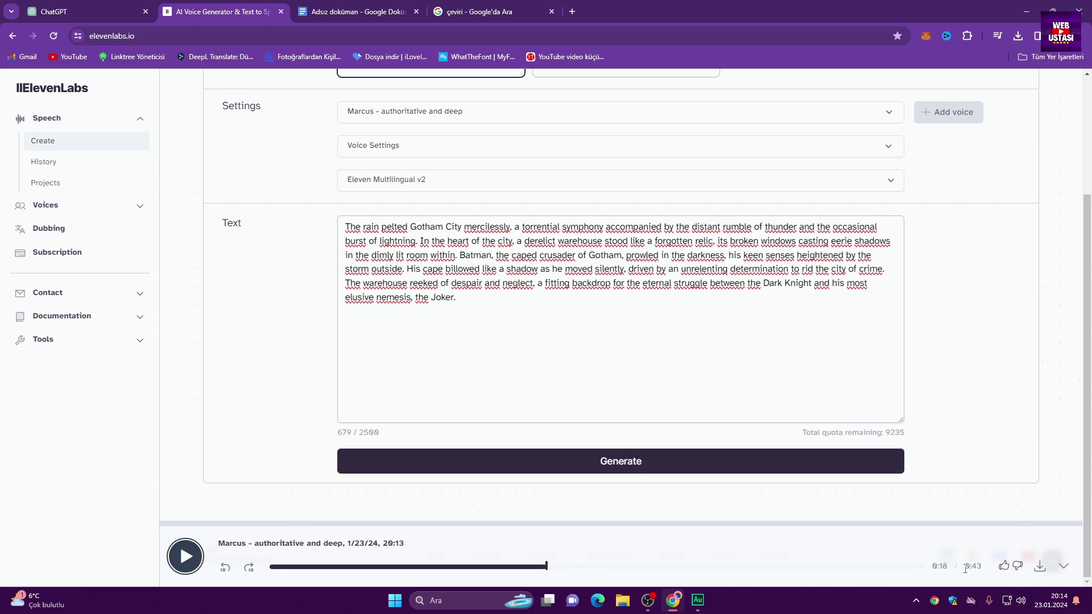
pyautogui.click(1039, 566)
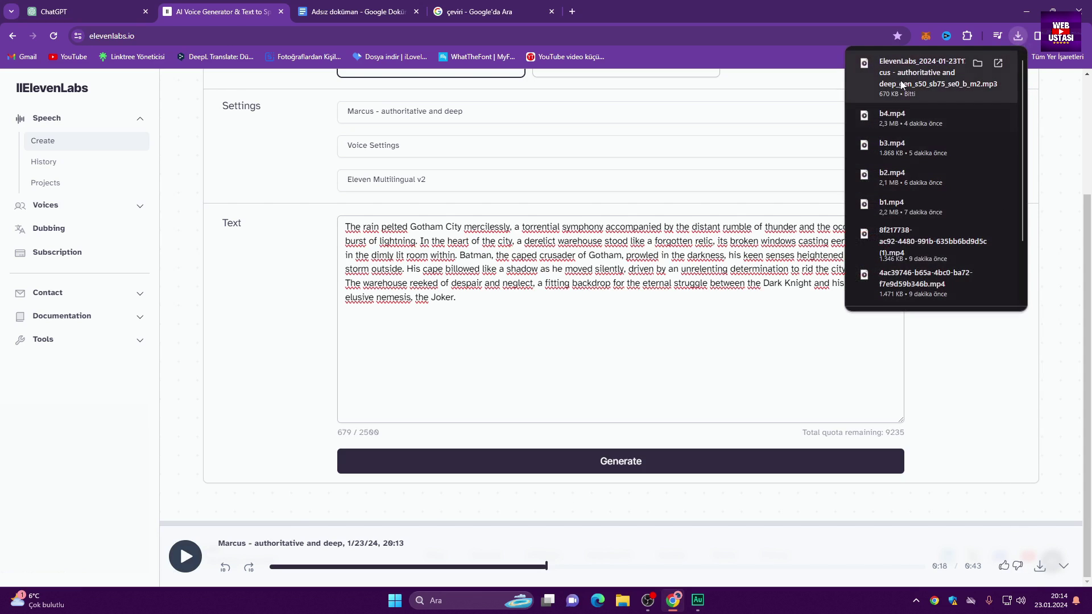
pyautogui.click(992, 65)
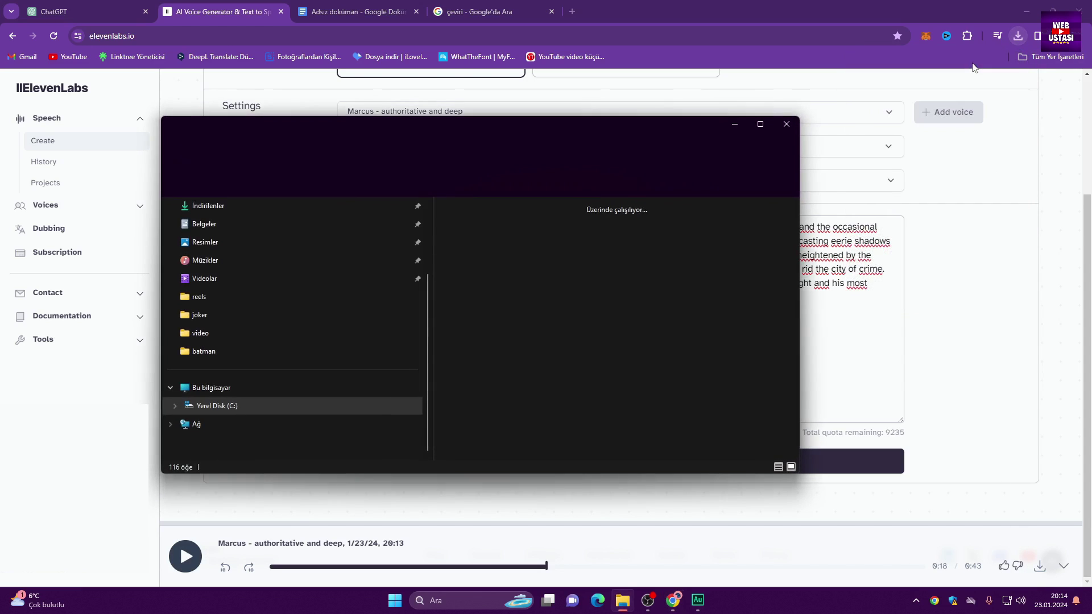
pyautogui.moveTo(464, 238); pyautogui.dragTo(561, 380)
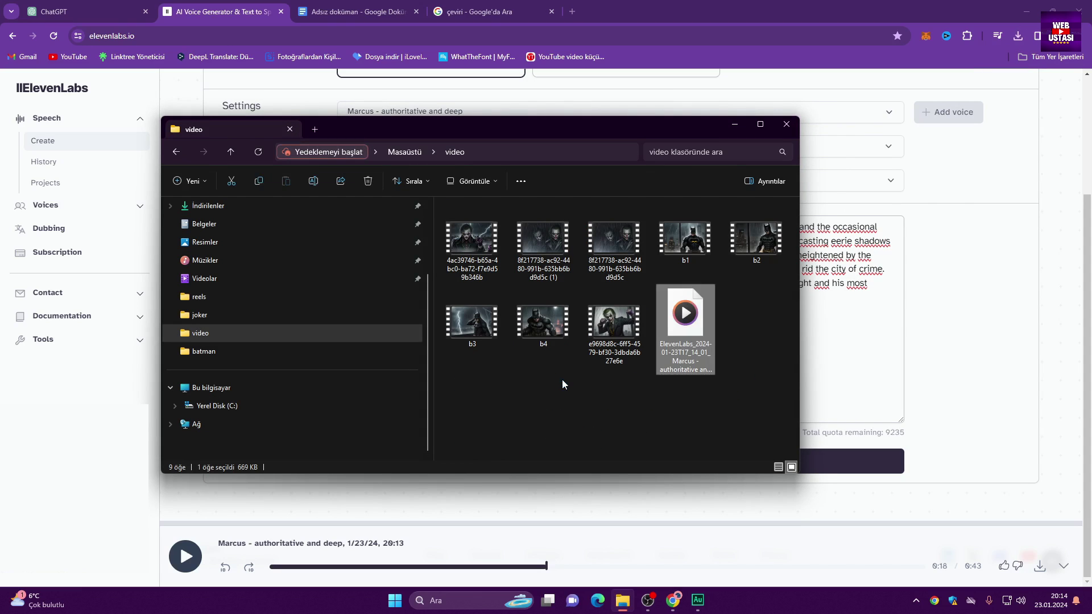
pyautogui.click(786, 124)
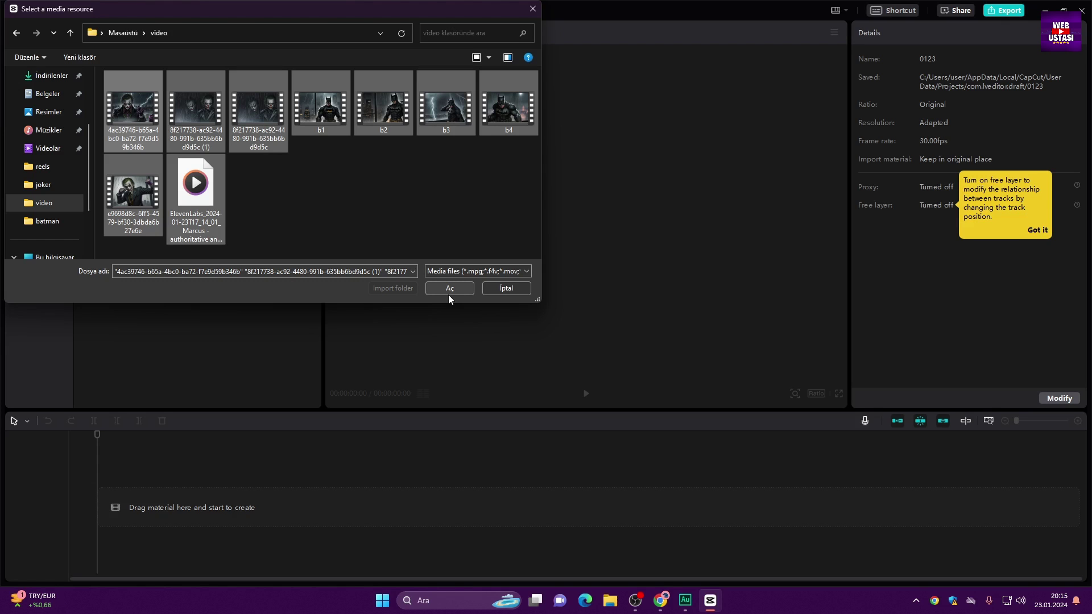
# - Import all the video clips and the ElevenLabs narration into CapCut project 0123 and place them on the timeline
pyautogui.click(461, 286)
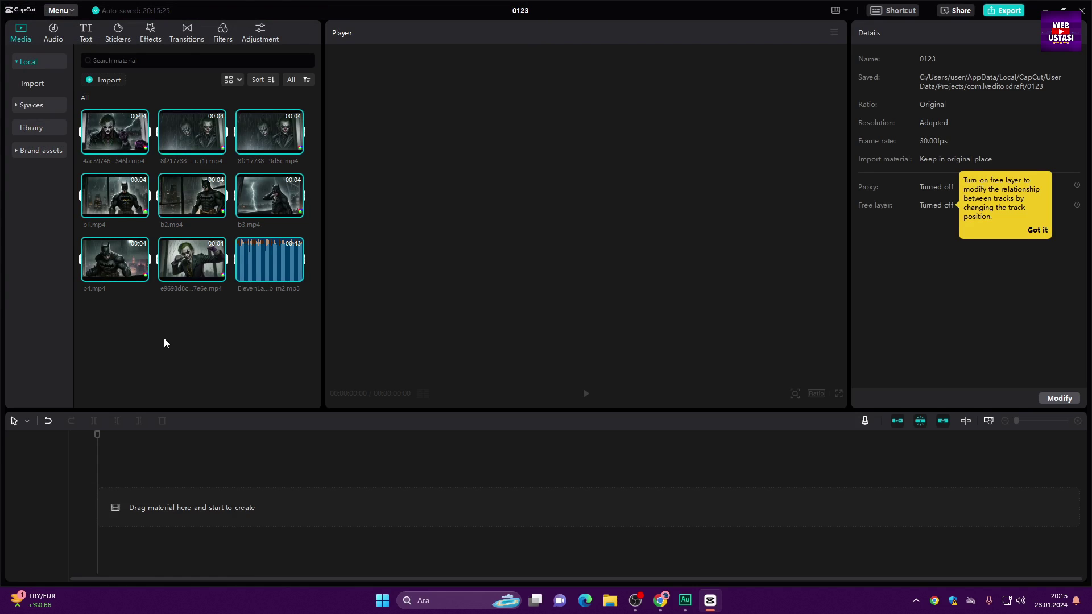
pyautogui.click(219, 275)
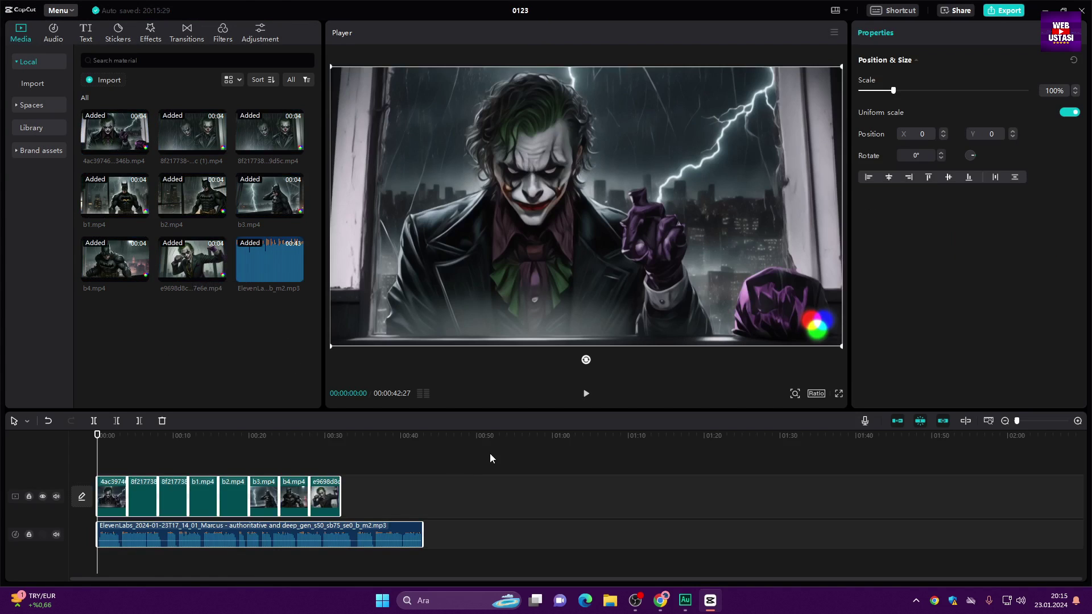
pyautogui.click(1077, 421)
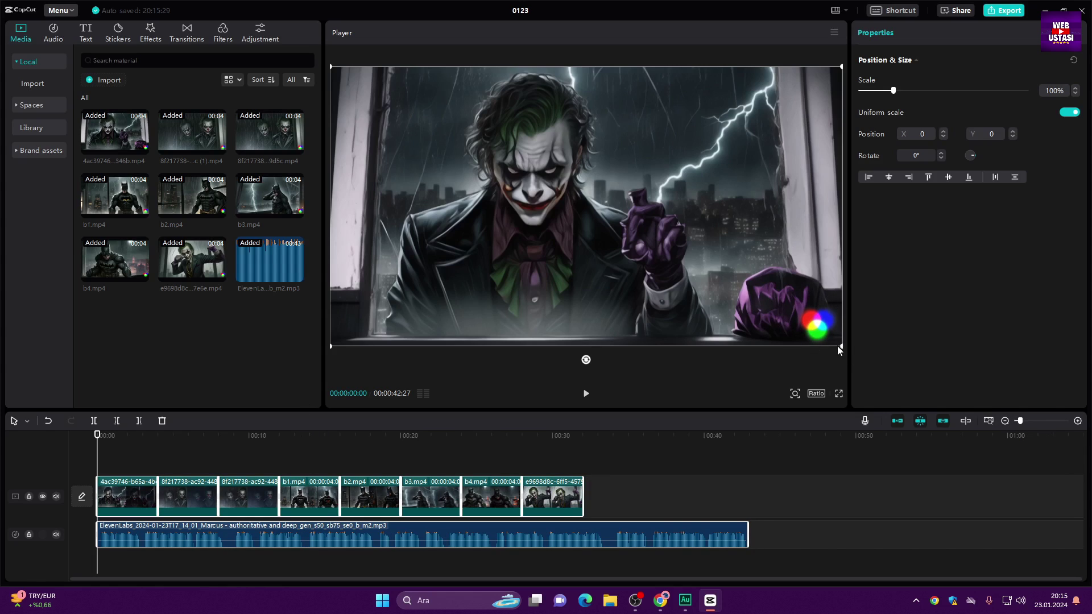
pyautogui.moveTo(841, 345); pyautogui.dragTo(793, 310)
pyautogui.moveTo(810, 327); pyautogui.dragTo(828, 340)
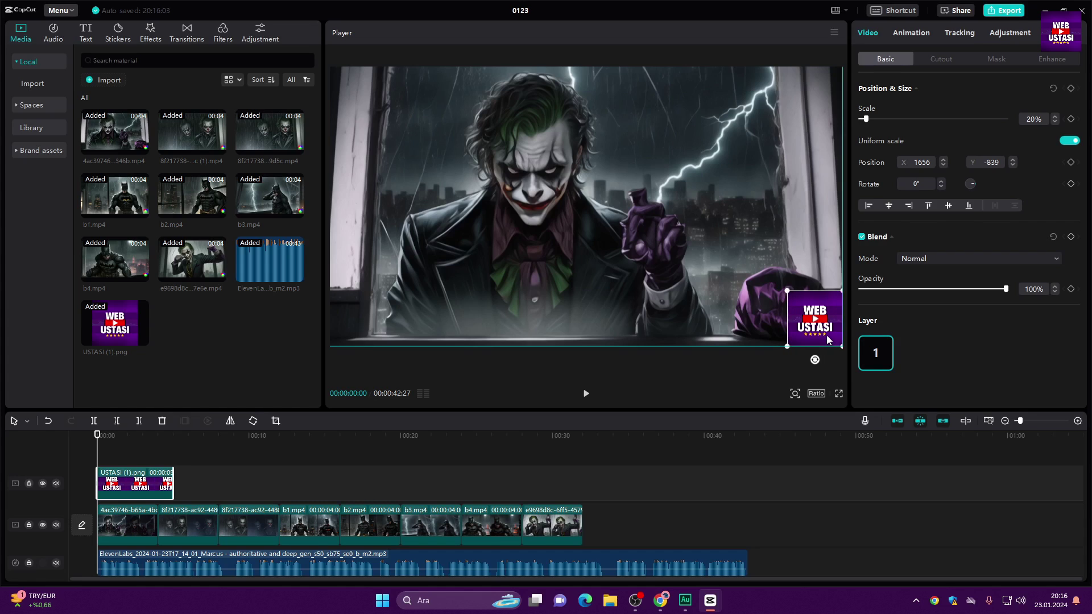
pyautogui.press('Delete')
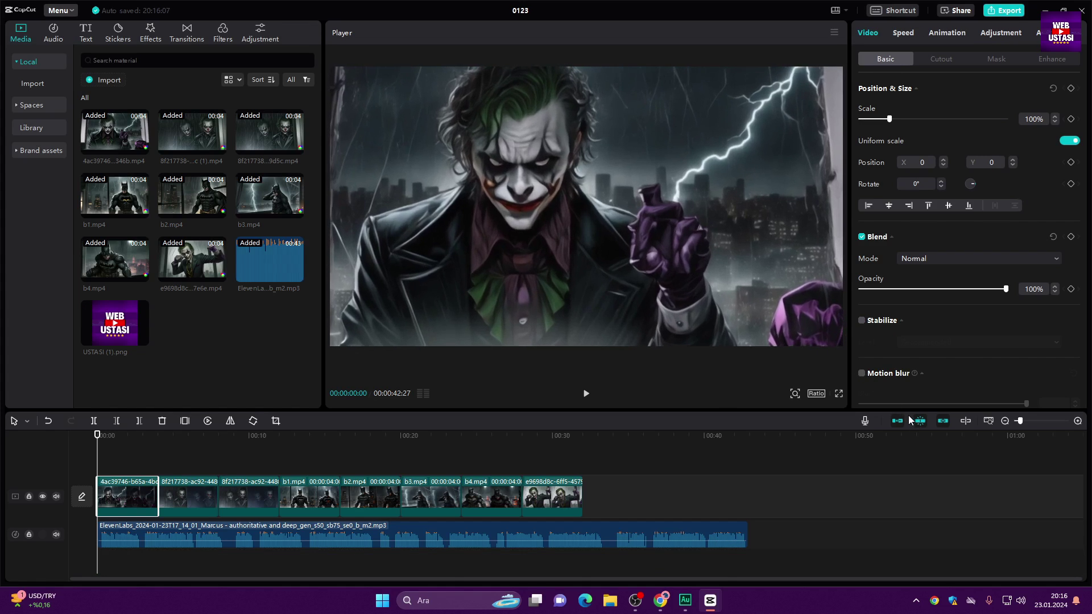
# - Crop the second Joker clip to cut out the corner watermark and delete the duplicate clip that follows it
pyautogui.click(183, 495)
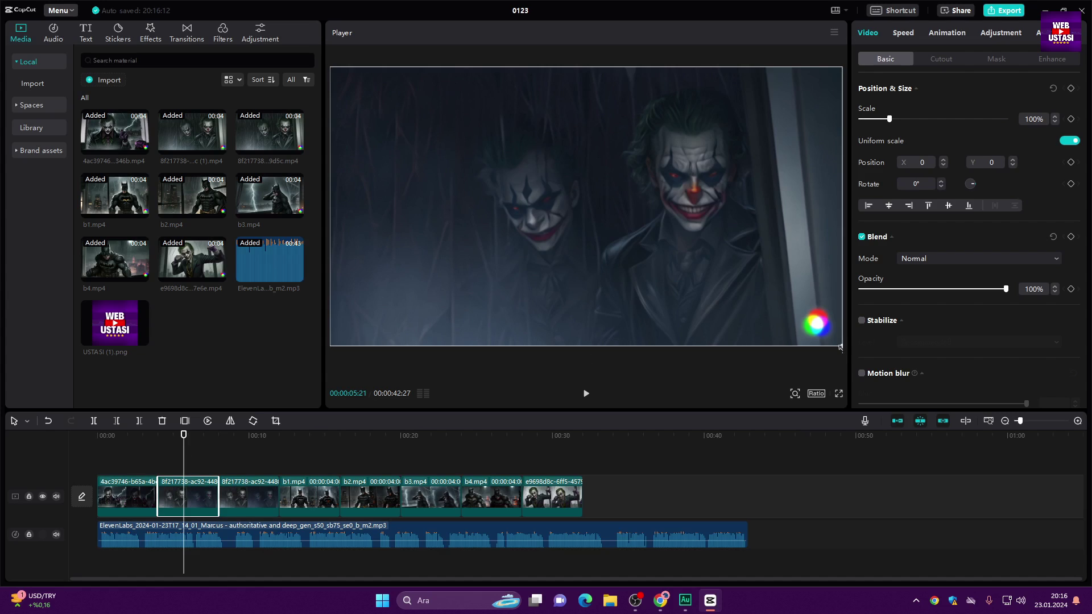
pyautogui.click(239, 500)
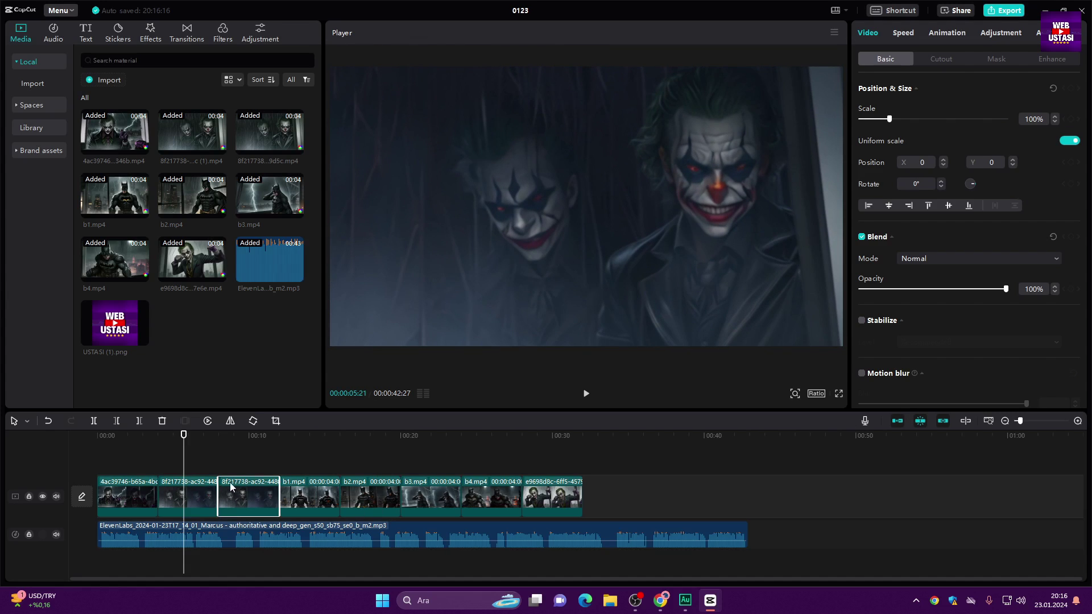
pyautogui.press('Delete')
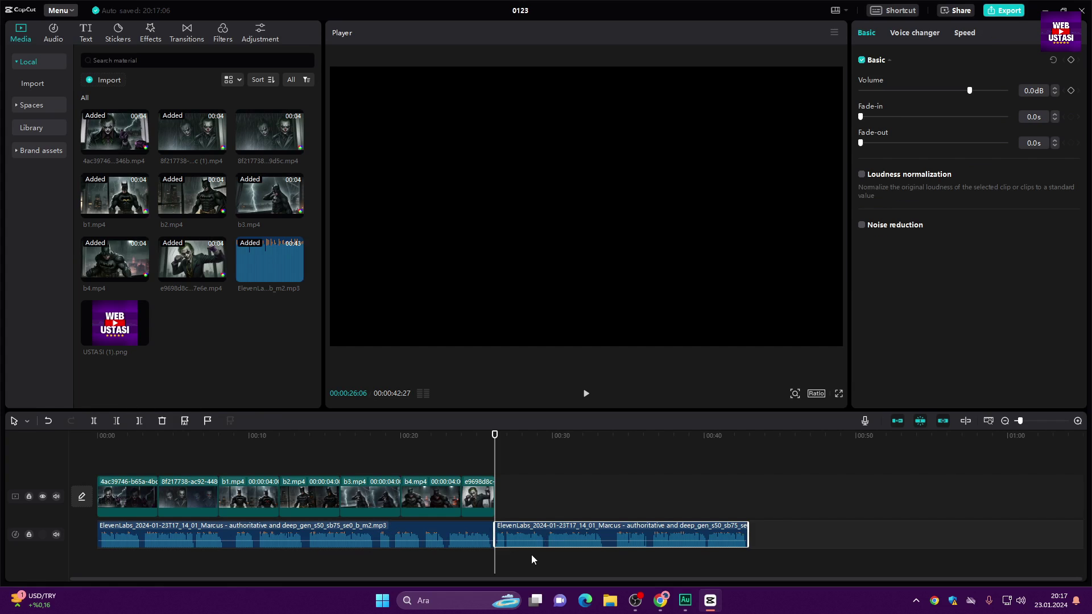
# - Delete the split-off part of the narration that extends past the end of the last video clip at 00:00:26:06
pyautogui.press('Delete')
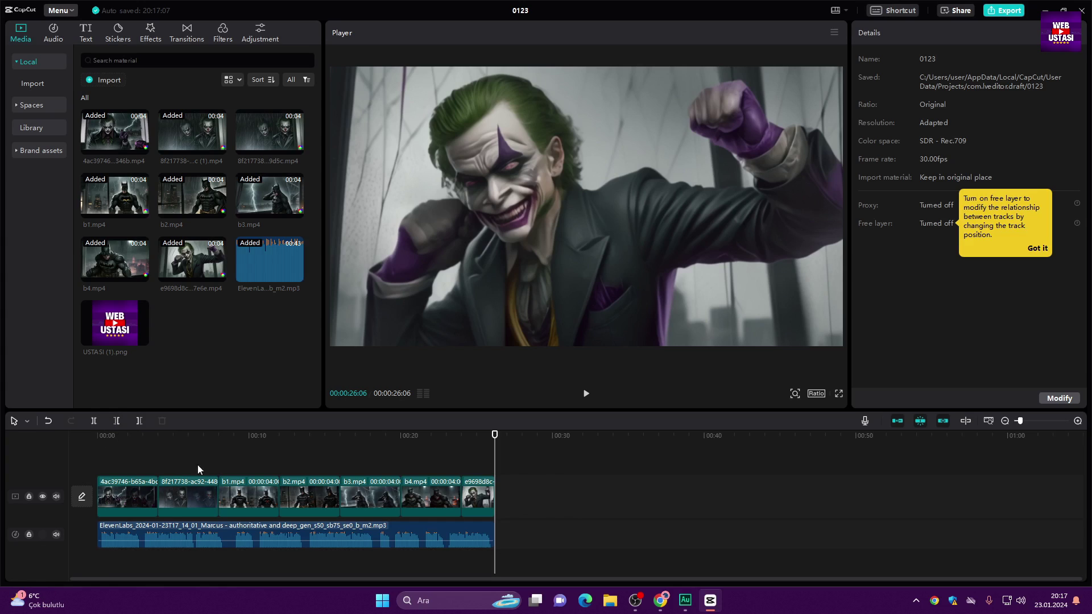
# - Reorder the timeline clips so Joker and Batman shots alternate, and trim the first Joker clip to 00:00:03:03
pyautogui.click(141, 496)
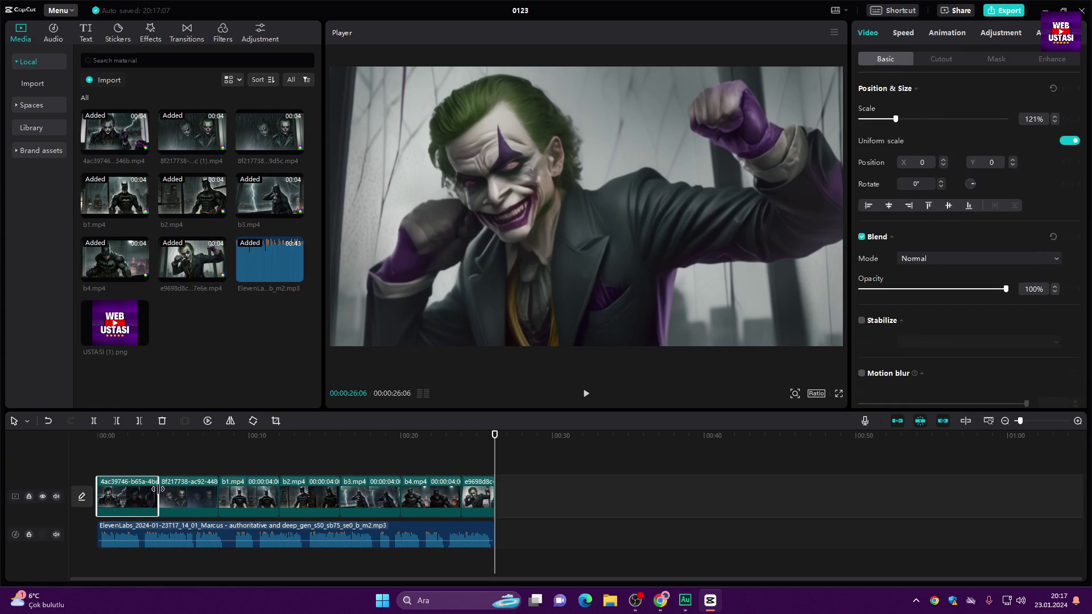
pyautogui.moveTo(158, 493); pyautogui.dragTo(219, 493)
pyautogui.click(199, 492)
pyautogui.click(250, 493)
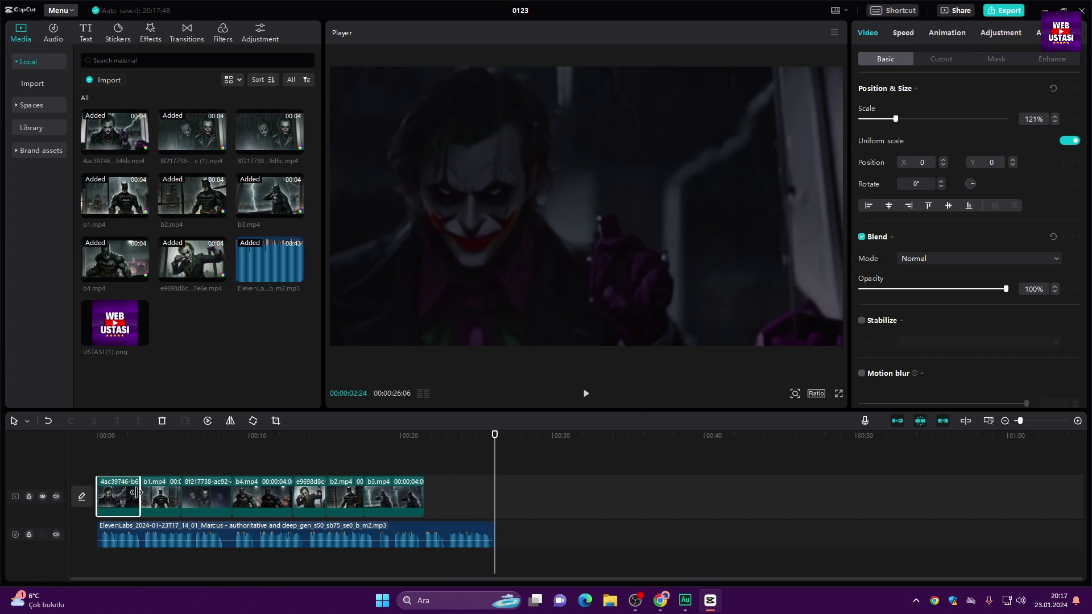
pyautogui.moveTo(136, 493); pyautogui.dragTo(145, 492)
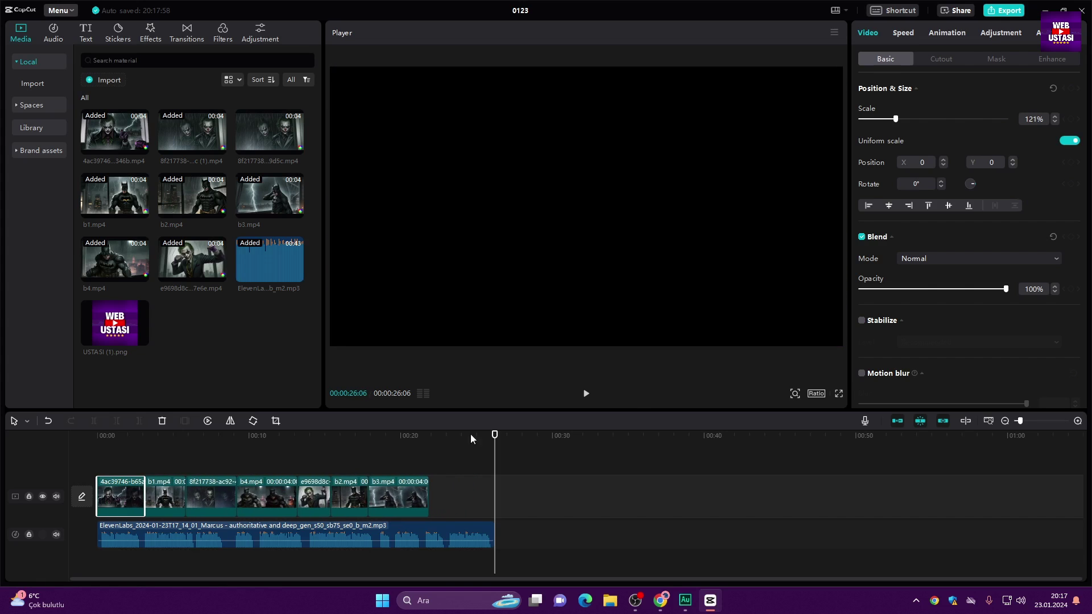
# - Extend the b1.mp4 clip to 00:00:03:11 and shorten the Joker clip after it to 00:00:02:19 to match the narration
pyautogui.click(1077, 421)
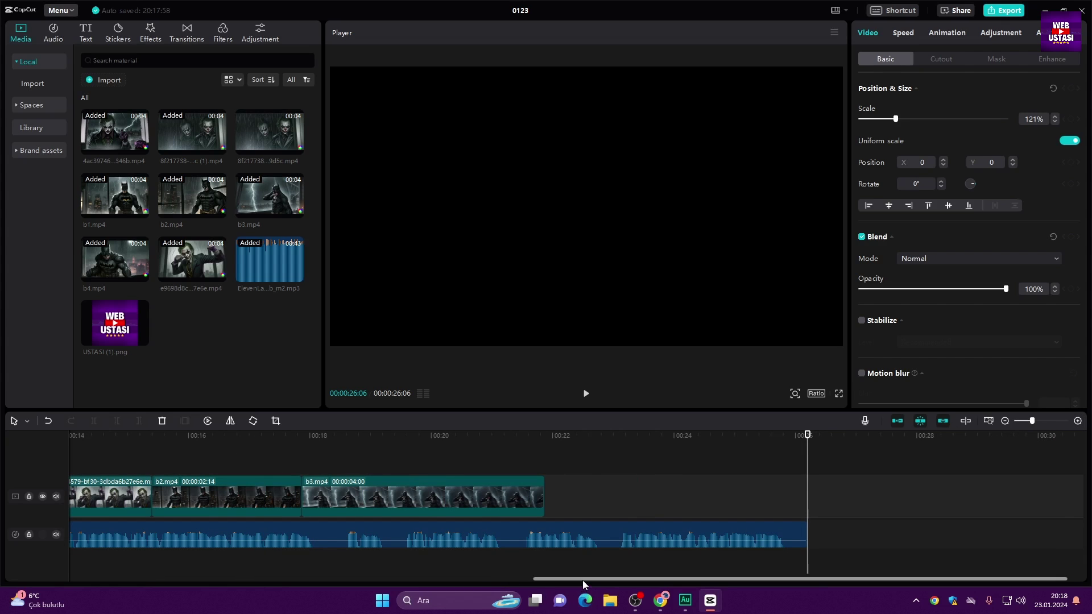
pyautogui.moveTo(582, 580); pyautogui.dragTo(126, 554)
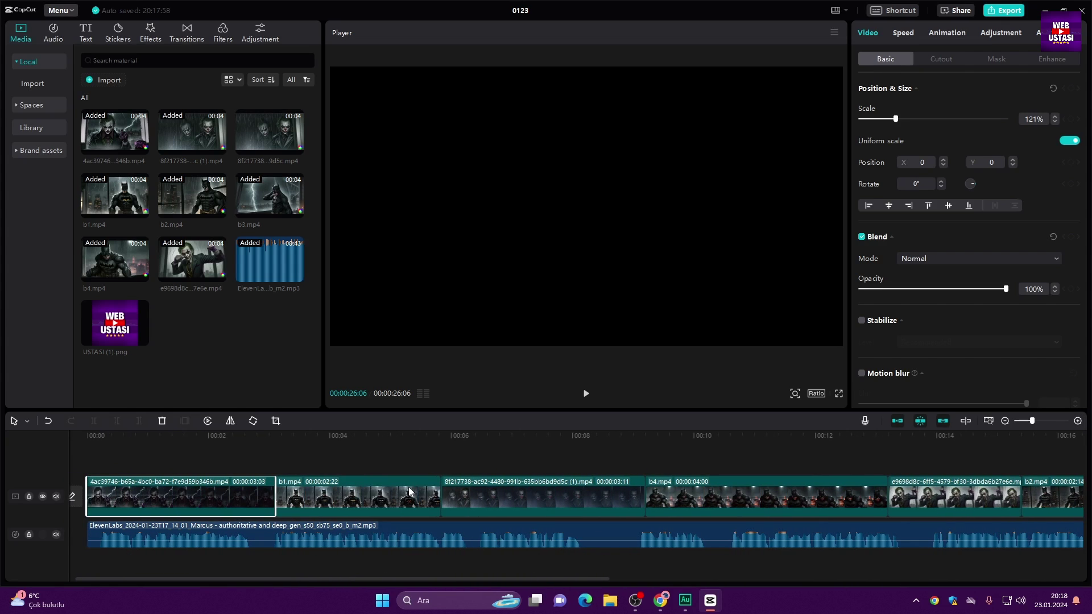
pyautogui.click(410, 492)
pyautogui.moveTo(442, 498); pyautogui.dragTo(477, 500)
pyautogui.click(661, 503)
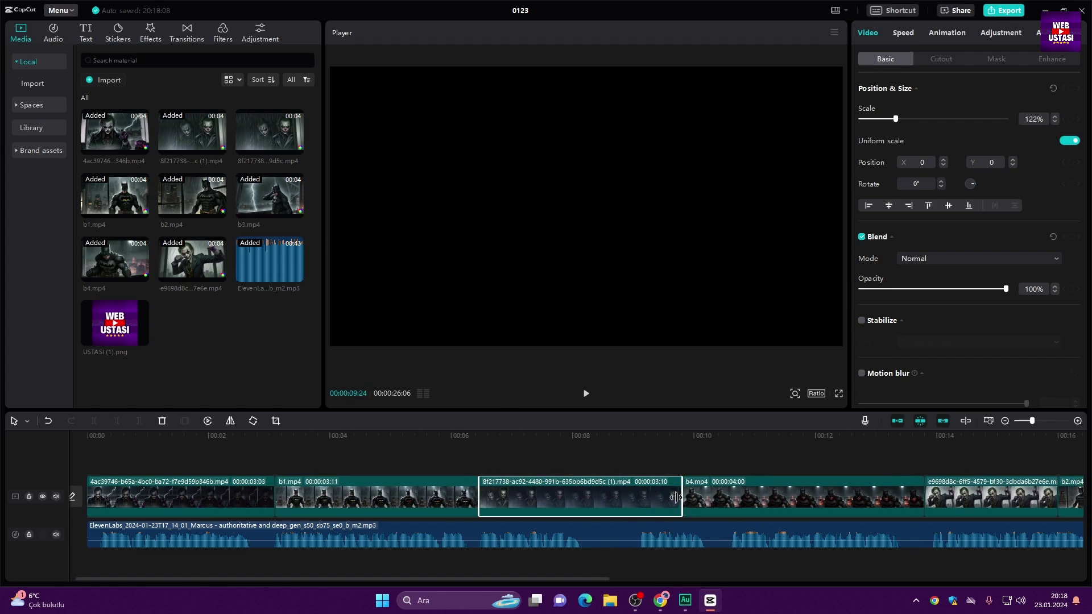
# - Delete the b2.mp4 and b3.mp4 clips that follow the last Joker clip on the timeline
pyautogui.scroll(-5, 332, 456)
pyautogui.moveTo(325, 449); pyautogui.dragTo(442, 491)
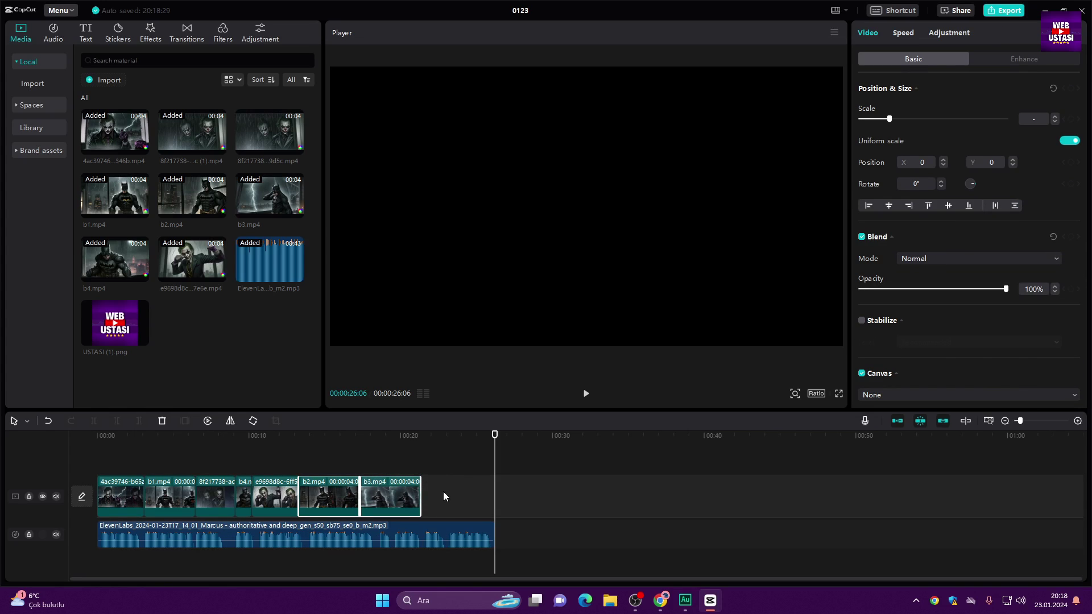
pyautogui.press('Delete')
# - End the last Joker clip at 00:00:13:28, split the narration there and delete the part that follows
pyautogui.click(299, 435)
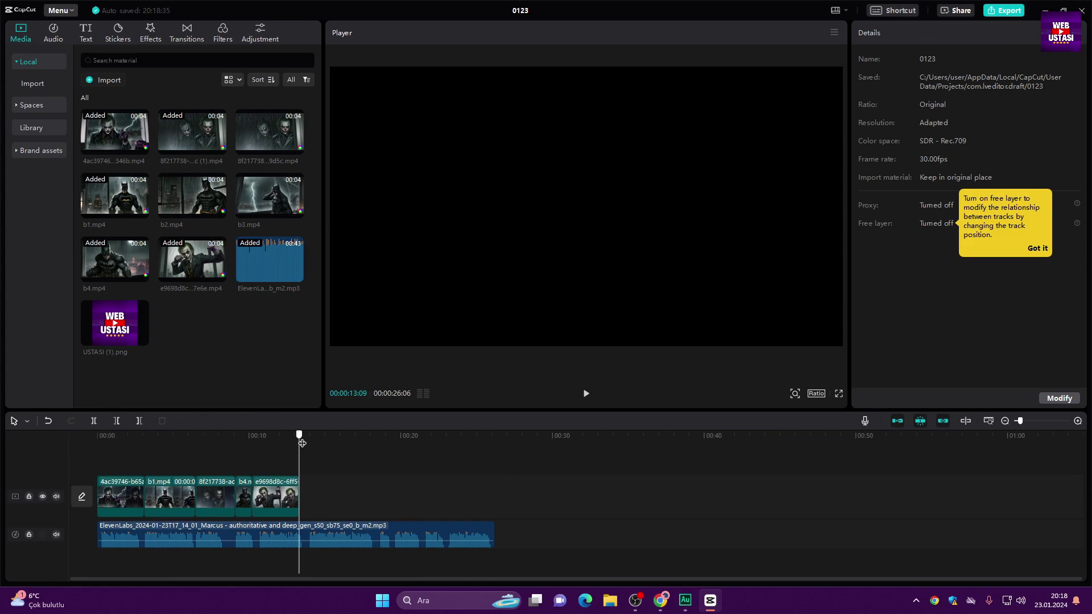
pyautogui.click(292, 497)
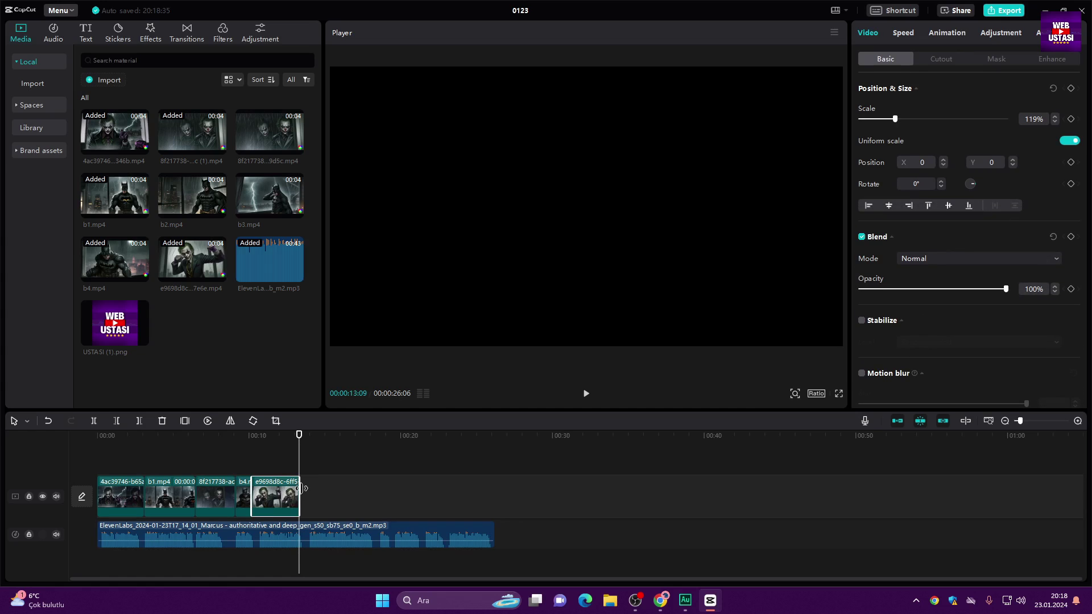
pyautogui.scroll(3, 516, 535)
pyautogui.click(517, 535)
pyautogui.hotkey('ctrl', 'b')
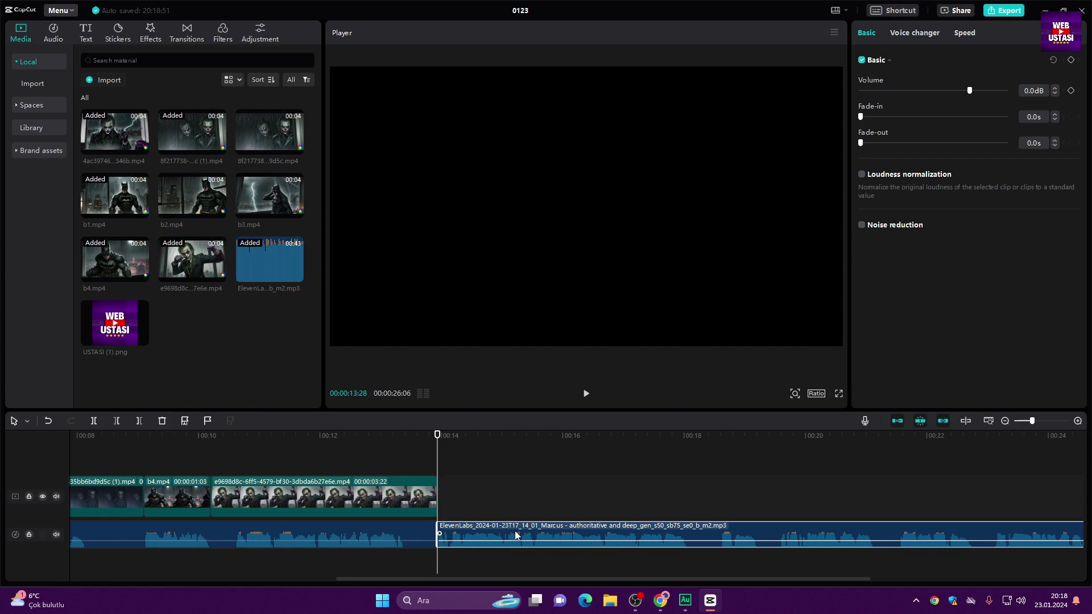
pyautogui.press('Delete')
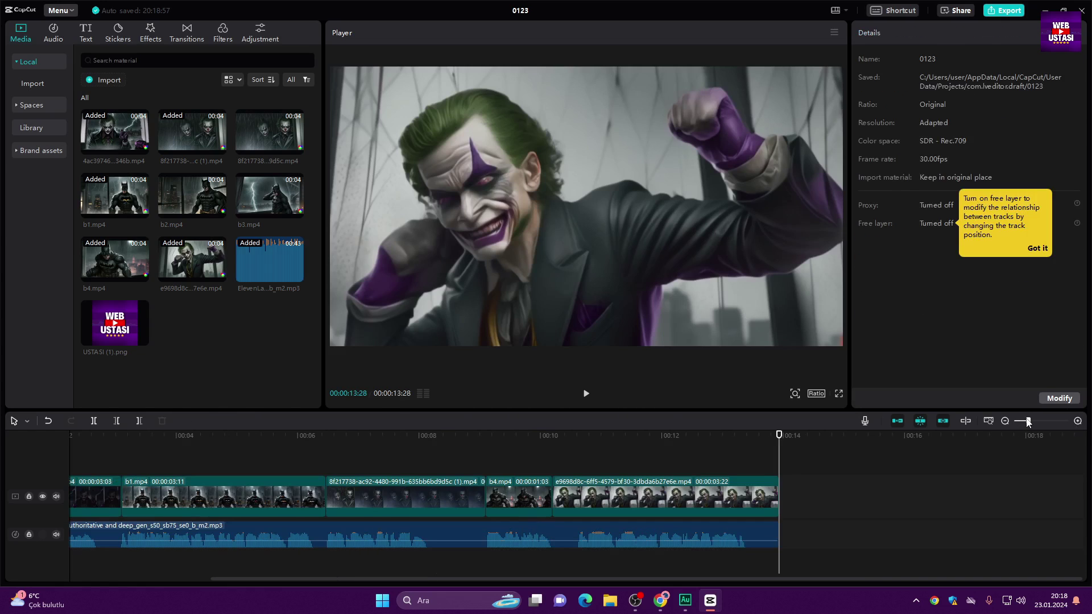
# - Download the TORSION track from the YouTube Studio audio library and place it under the narration at the start of the CapCut timeline
pyautogui.moveTo(1028, 422); pyautogui.dragTo(1019, 422)
pyautogui.click(214, 437)
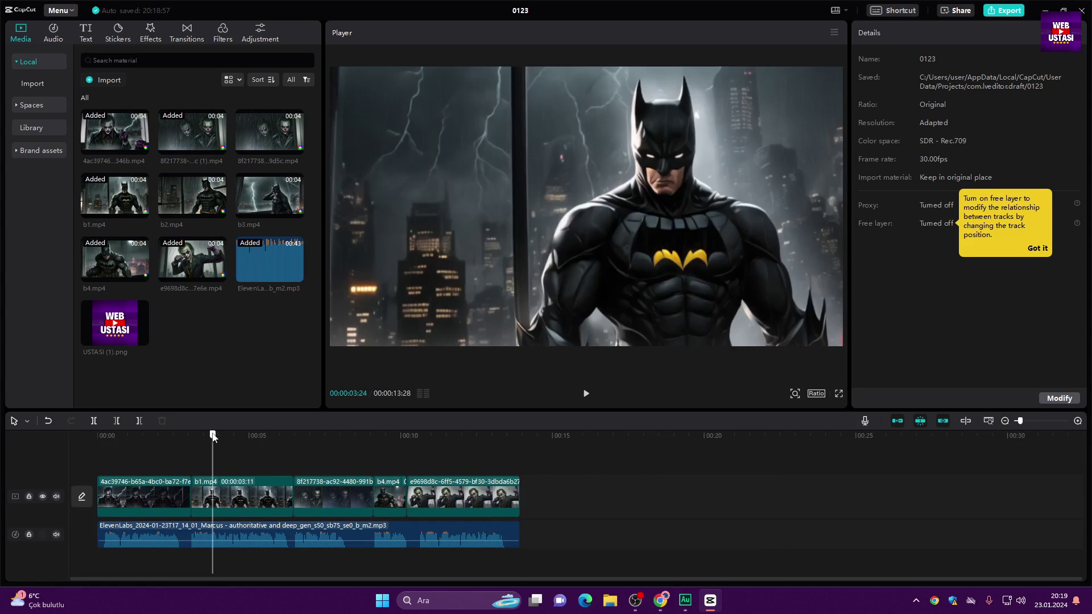
pyautogui.click(98, 435)
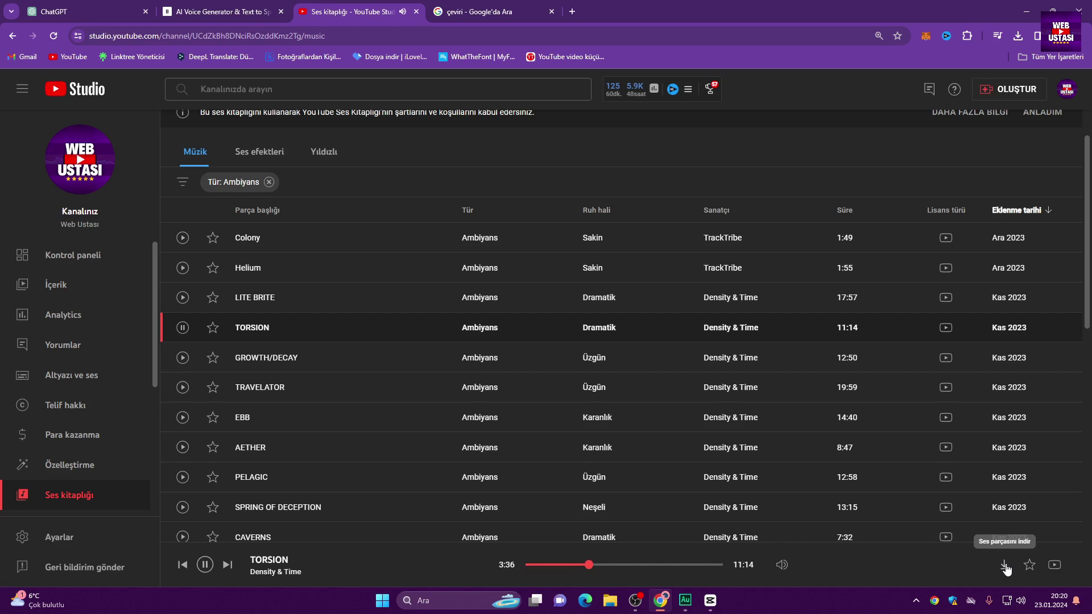
pyautogui.click(1005, 565)
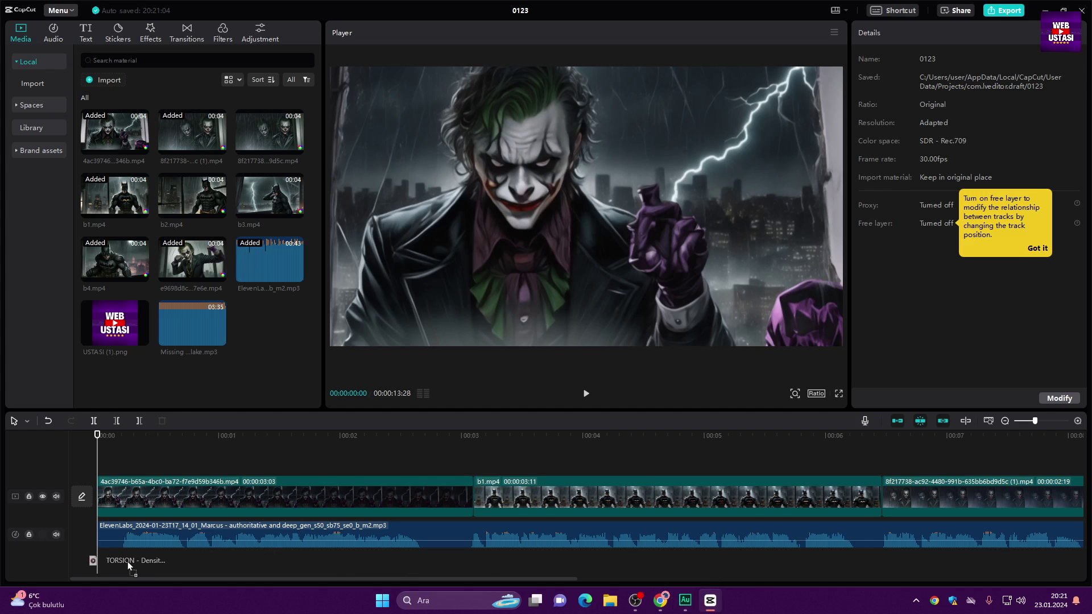
pyautogui.moveTo(128, 565); pyautogui.dragTo(130, 564)
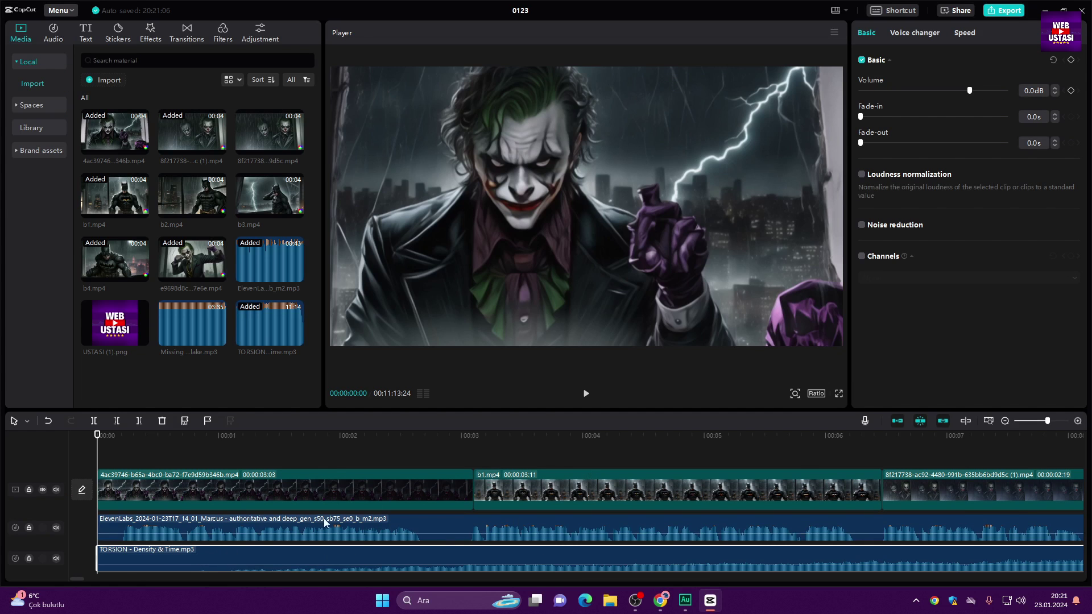
# - Trim the TORSION music to the end of the video at 00:00:13:12 and give it a 1.8 s fade-out
pyautogui.click(1004, 421)
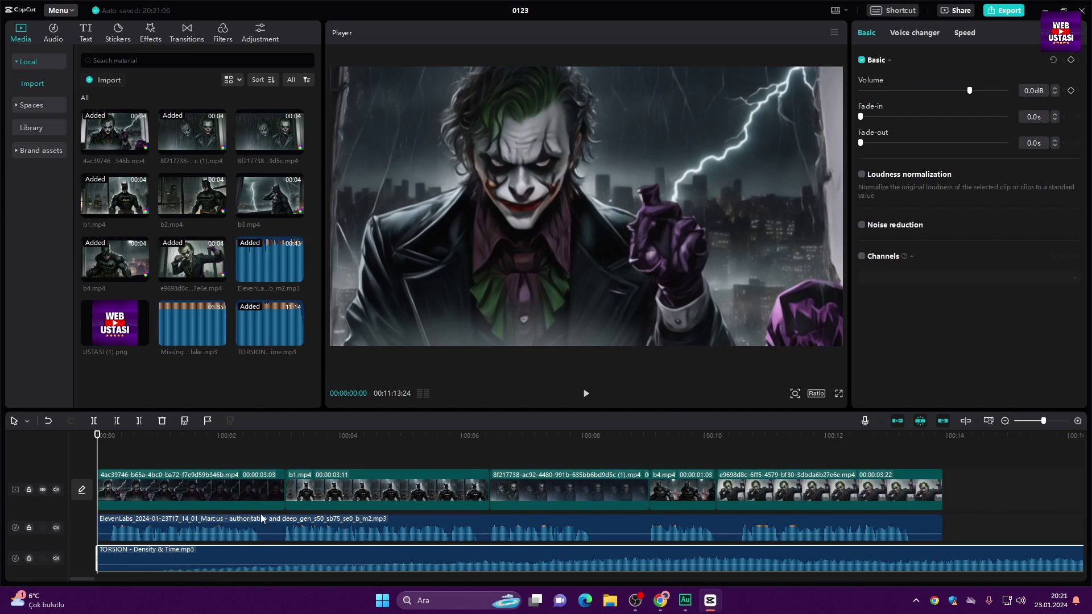
pyautogui.press('space')
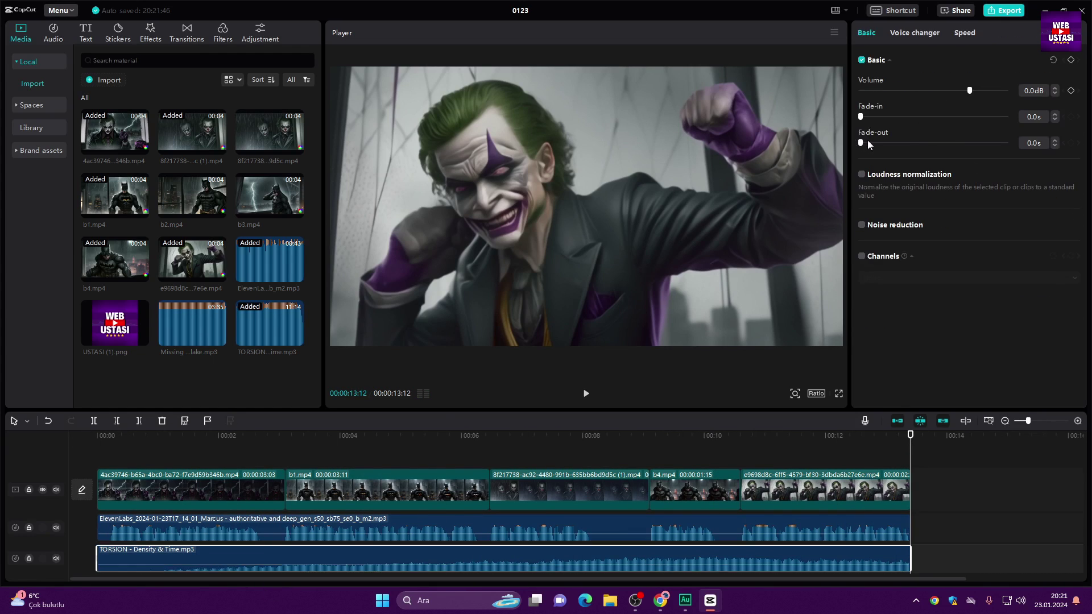
pyautogui.moveTo(861, 143); pyautogui.dragTo(888, 145)
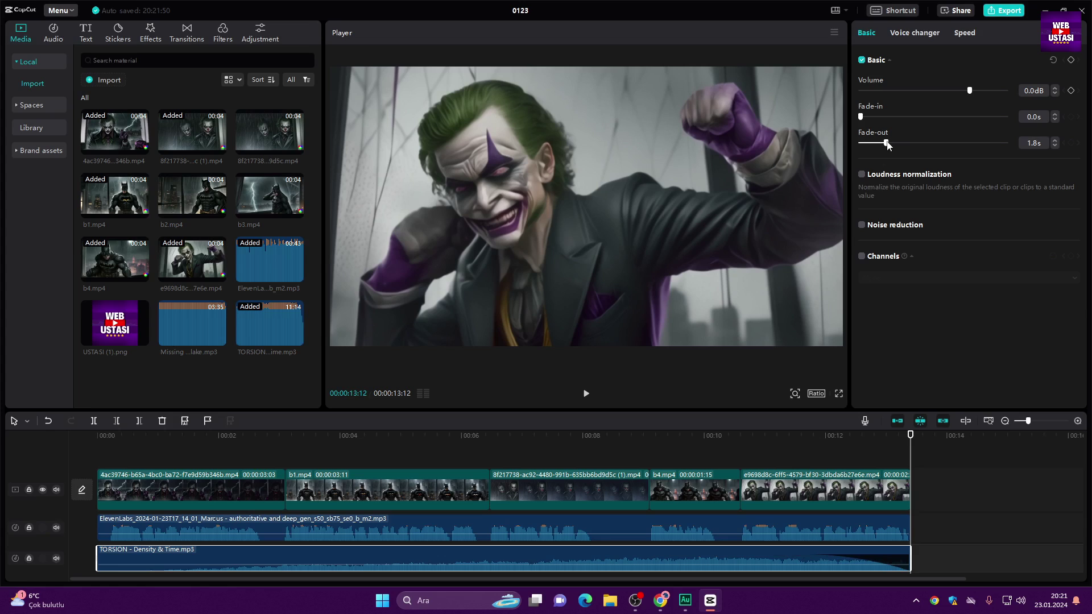
# - Apply the Fade Out exit animation to the last Joker clip
pyautogui.click(873, 476)
pyautogui.click(944, 34)
pyautogui.click(1009, 96)
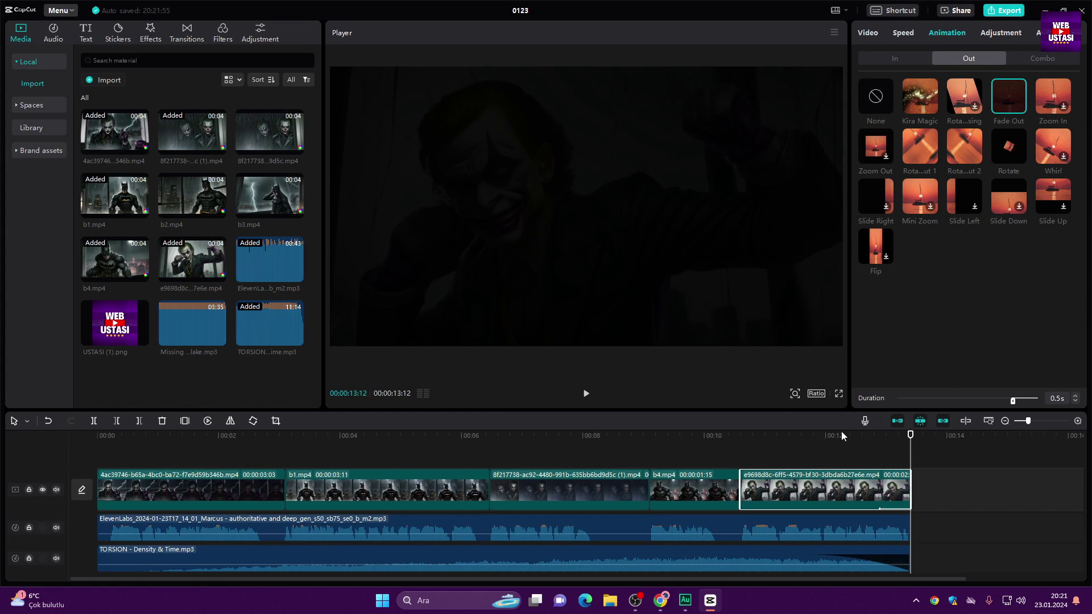
# - Add the Blocks glitch transition between the first Joker clip and b1.mp4, and preview it
pyautogui.click(286, 435)
pyautogui.click(189, 30)
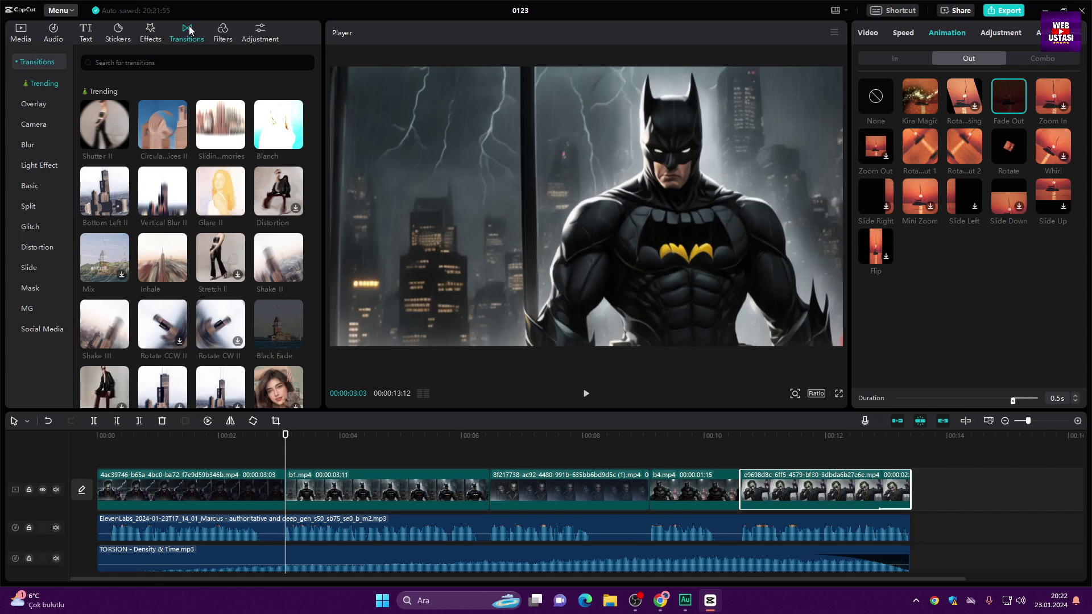
pyautogui.click(31, 227)
pyautogui.moveTo(105, 191); pyautogui.dragTo(285, 489)
pyautogui.click(615, 331)
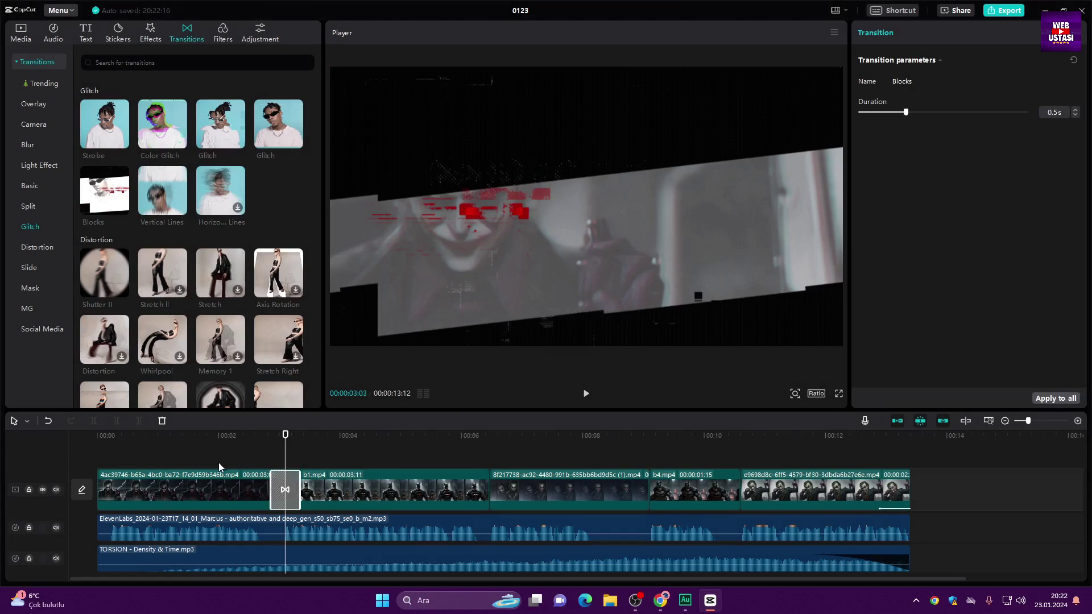
pyautogui.press('space')
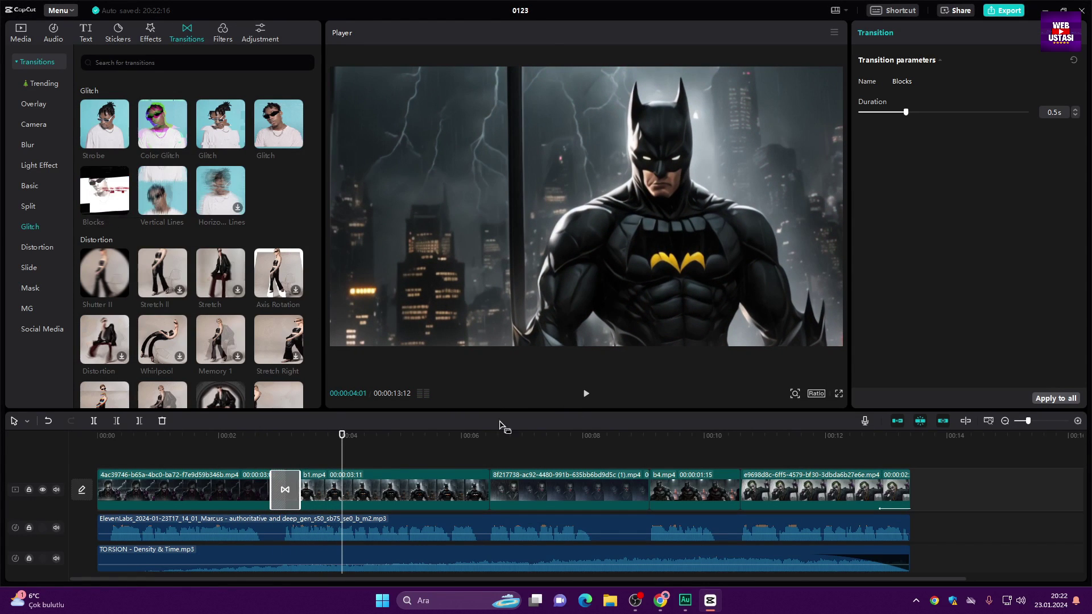
# - Add the Blocks transition at the three remaining joins between the video clips
pyautogui.moveTo(474, 435); pyautogui.dragTo(490, 441)
pyautogui.moveTo(105, 190); pyautogui.dragTo(489, 489)
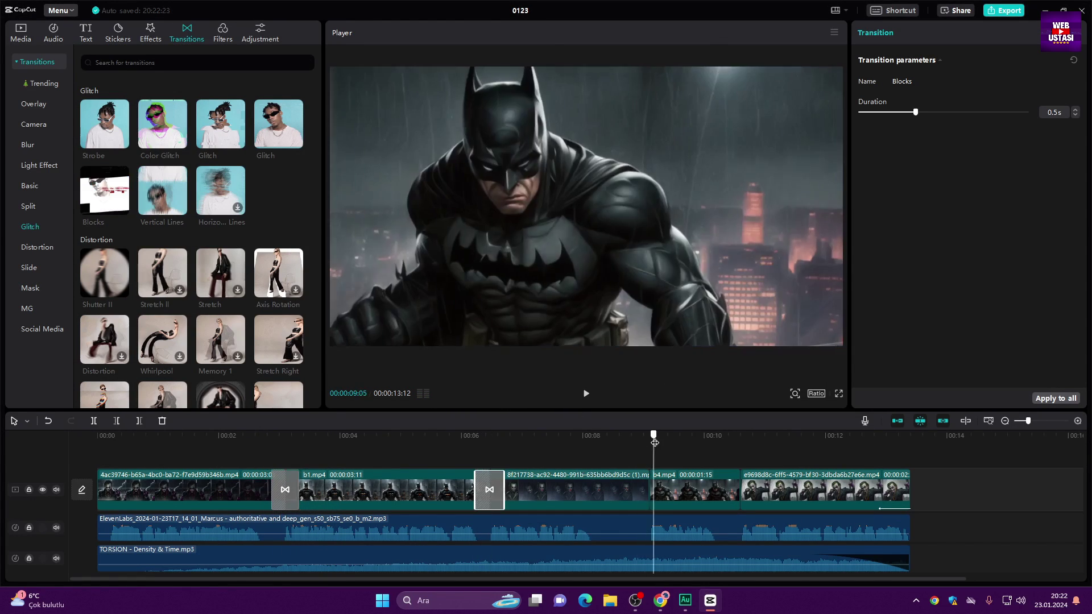
pyautogui.moveTo(104, 191); pyautogui.dragTo(649, 489)
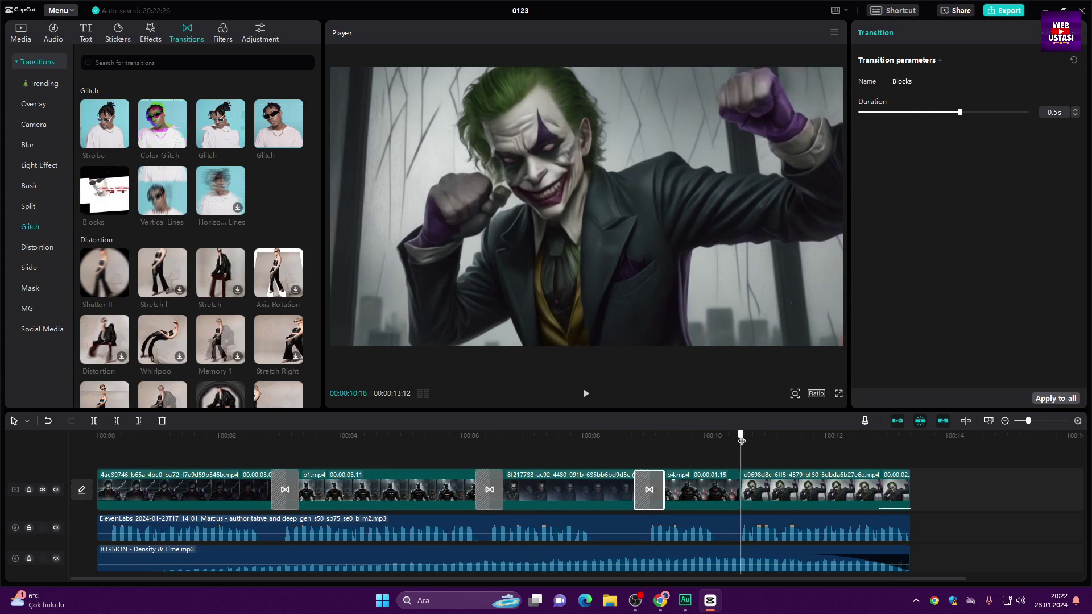
pyautogui.click(122, 208)
# - Generate auto captions from the narration with English as the language
pyautogui.press('Home')
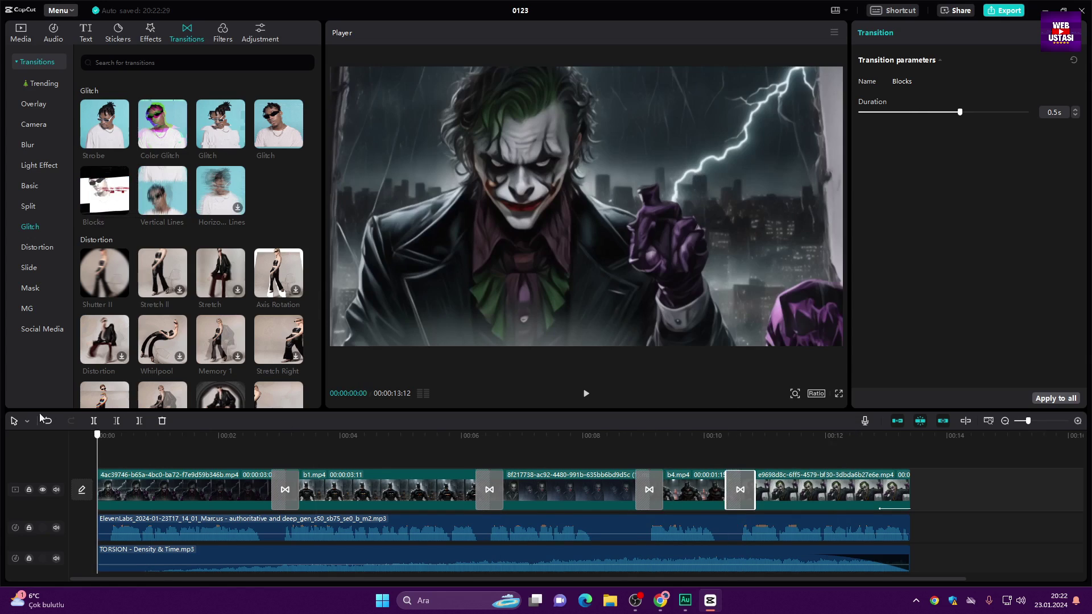
pyautogui.click(85, 32)
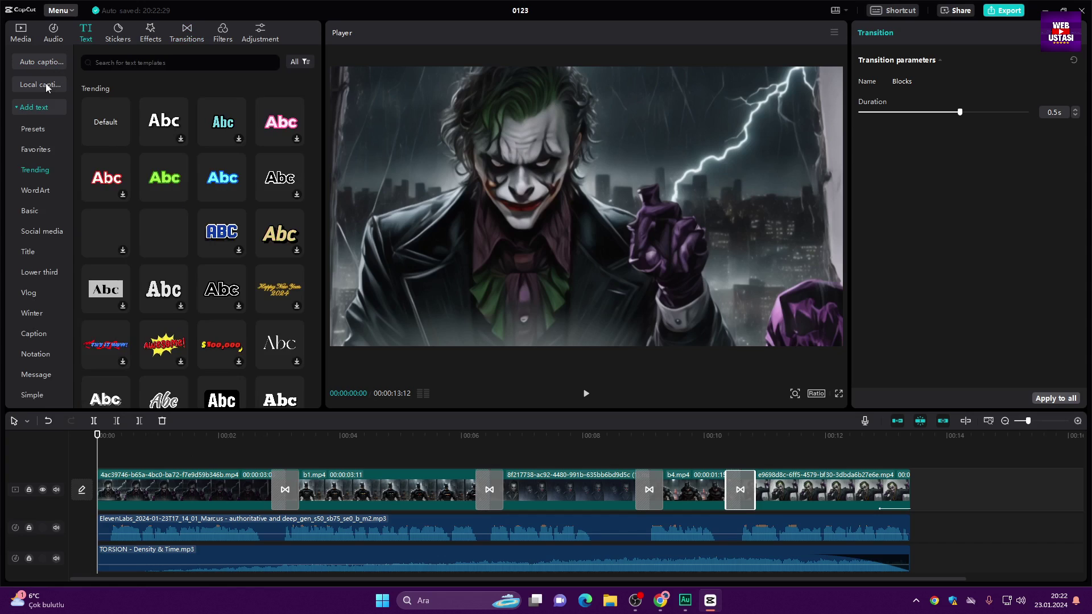
pyautogui.click(48, 63)
pyautogui.click(211, 243)
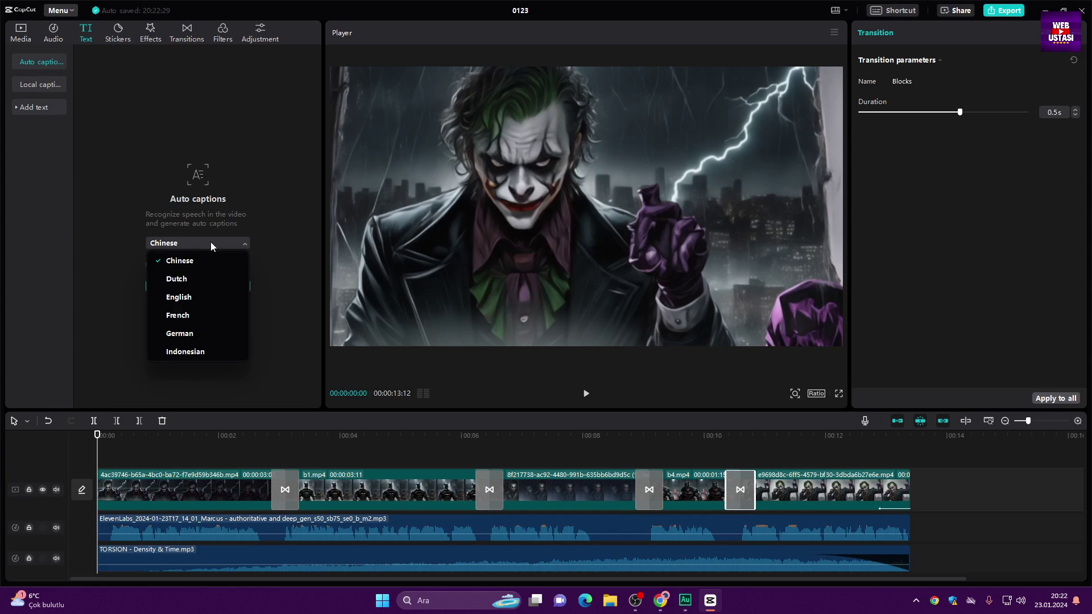
pyautogui.scroll(-6, 210, 311)
pyautogui.scroll(6, 201, 311)
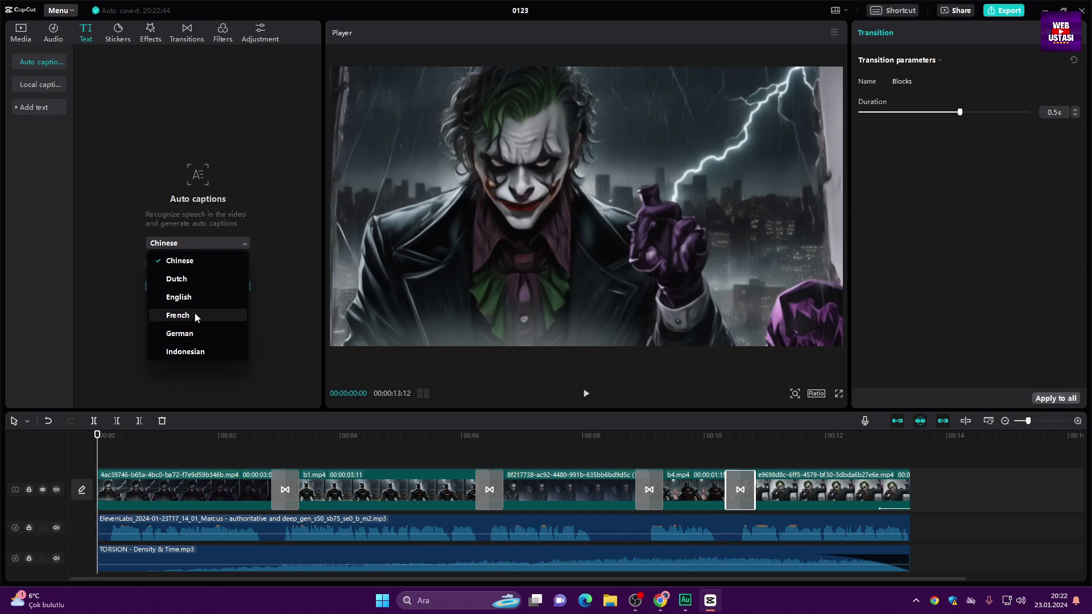
pyautogui.click(193, 297)
pyautogui.click(203, 288)
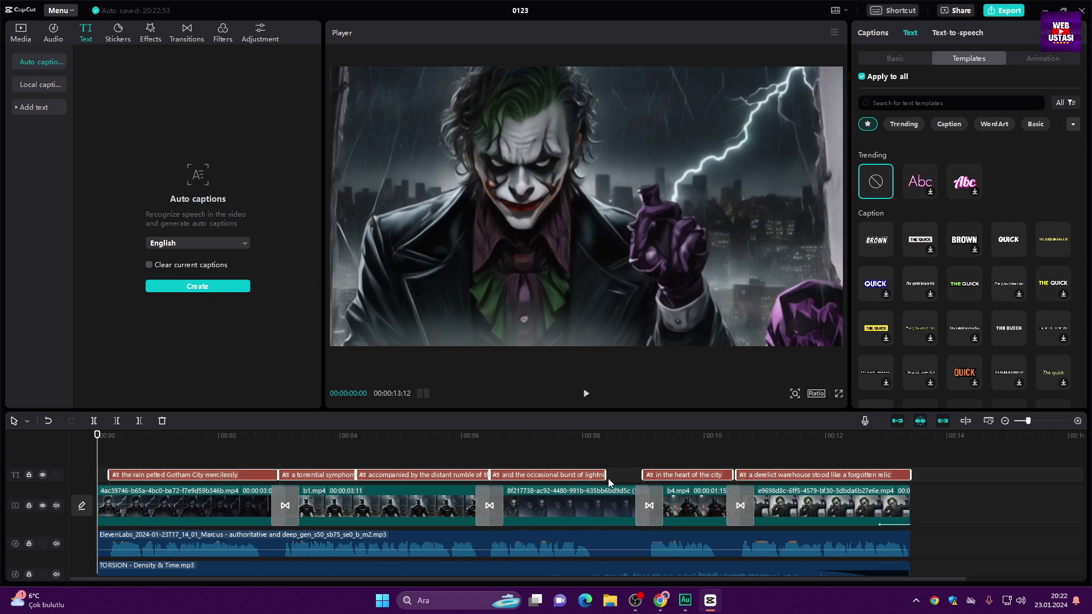
# - Apply a bold white caption template to all captions, checking it on the first caption
pyautogui.click(202, 439)
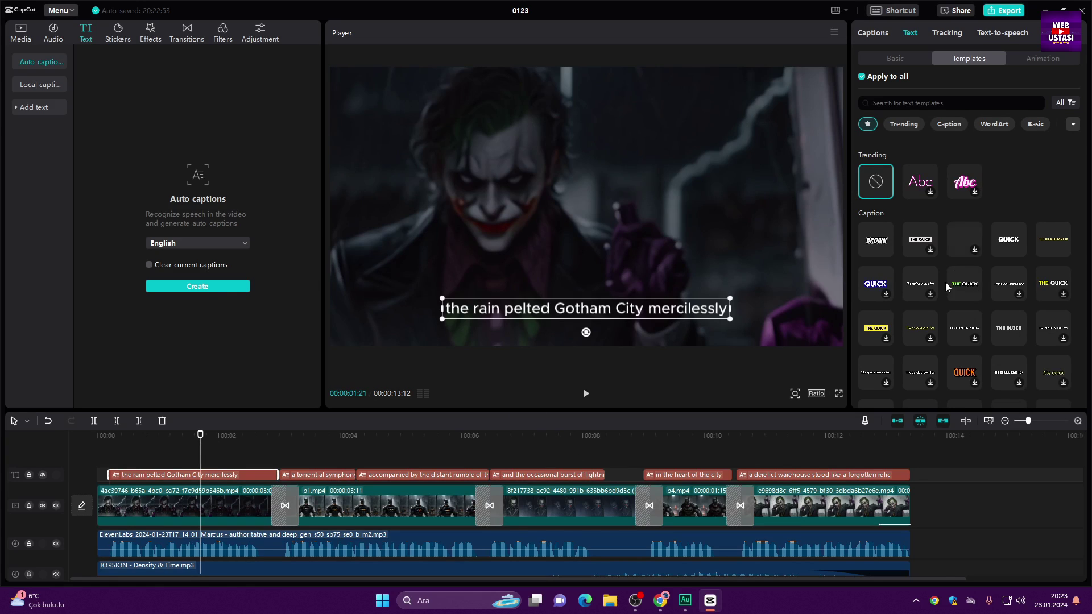
pyautogui.scroll(-5, 950, 290)
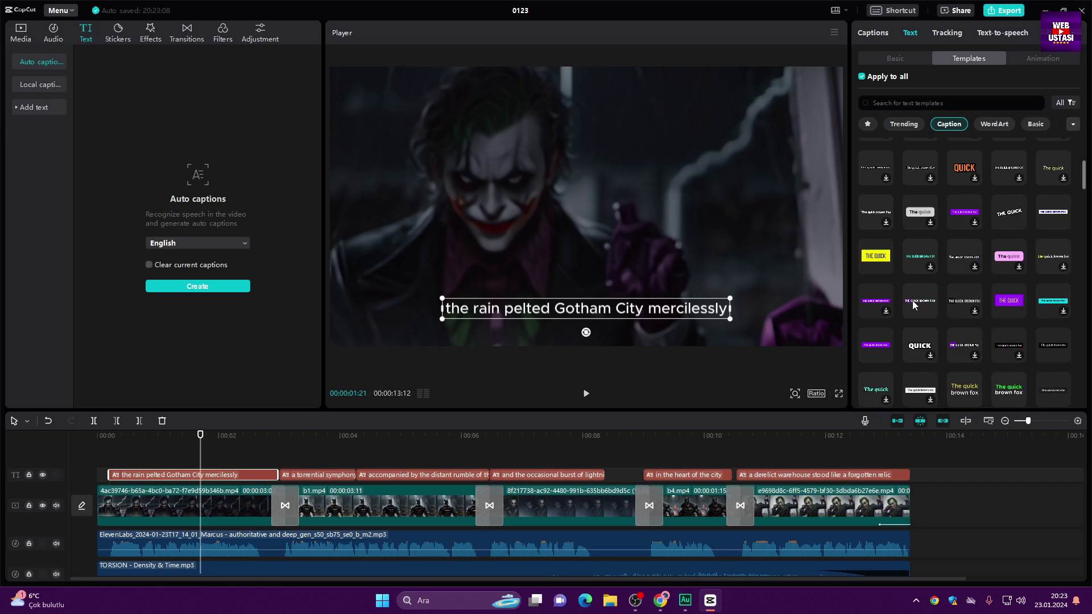
pyautogui.click(874, 325)
# - Set the text colour of all captions to red FF0000 and scrub through the first caption to check it
pyautogui.click(896, 57)
pyautogui.click(915, 256)
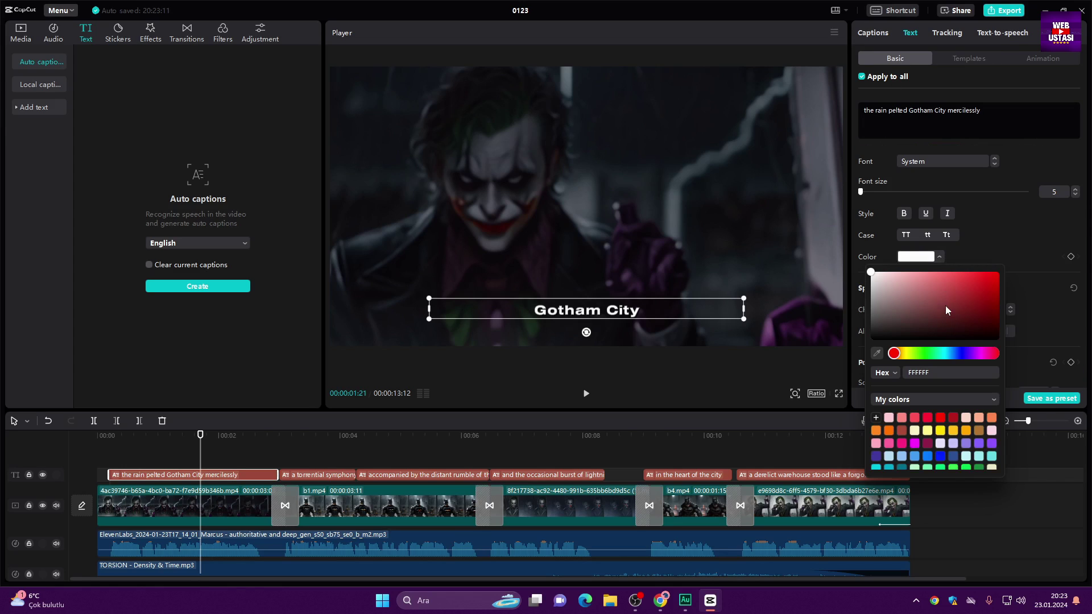
pyautogui.moveTo(946, 311); pyautogui.dragTo(1011, 271)
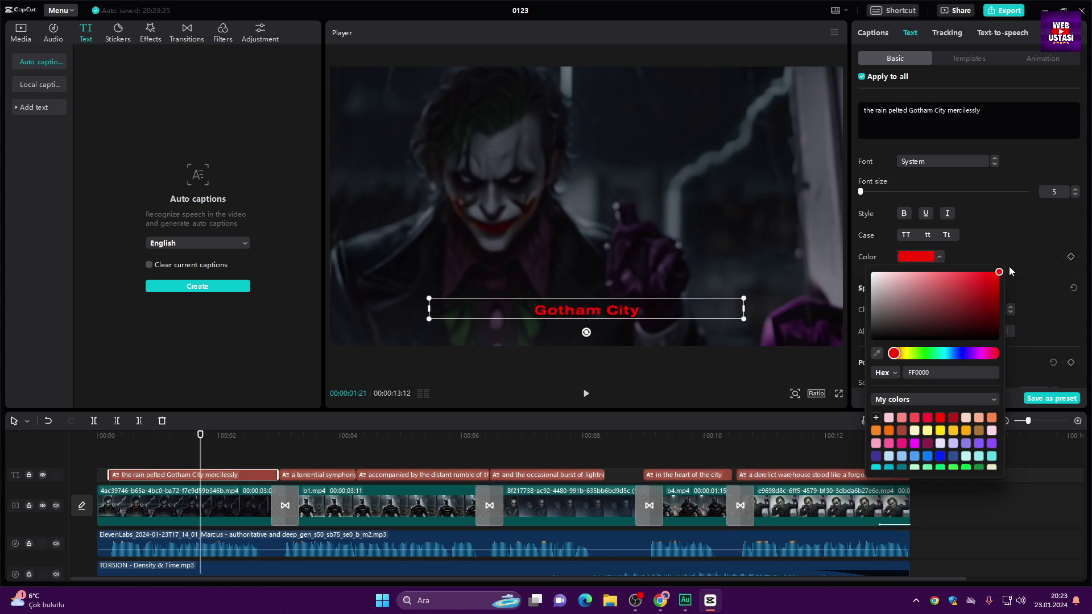
pyautogui.moveTo(188, 439); pyautogui.dragTo(57, 430)
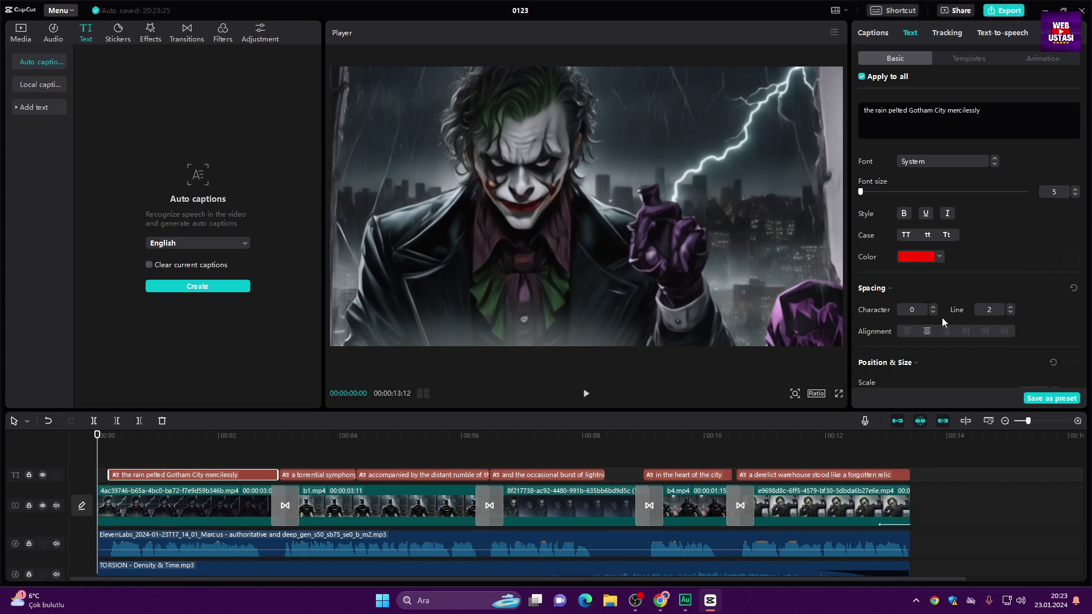
pyautogui.moveTo(278, 435); pyautogui.dragTo(271, 436)
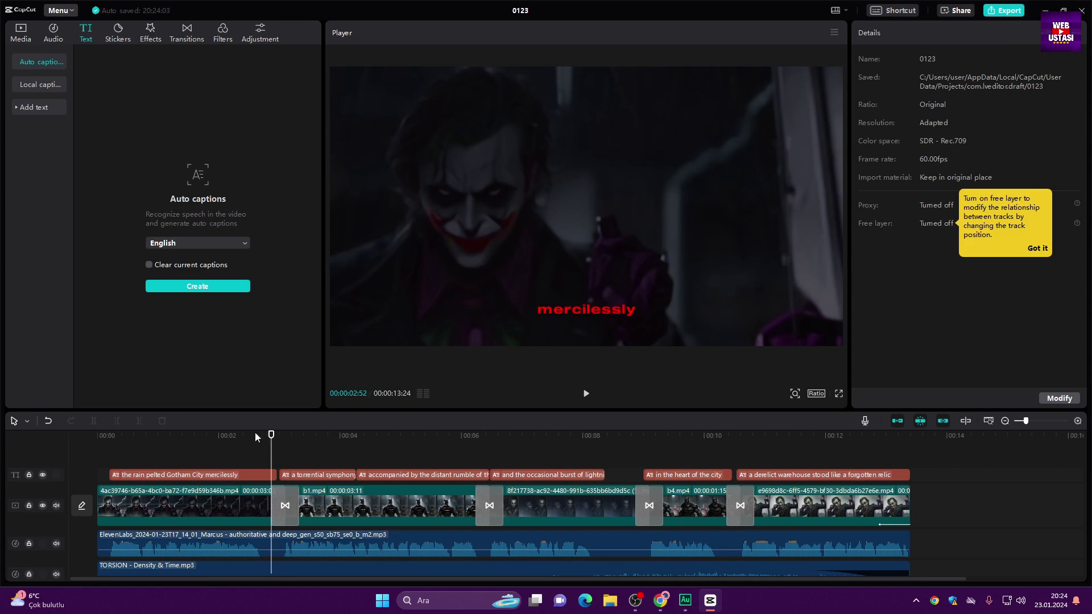
# - Open the audio library's sound effects and expand their category list
pyautogui.click(54, 32)
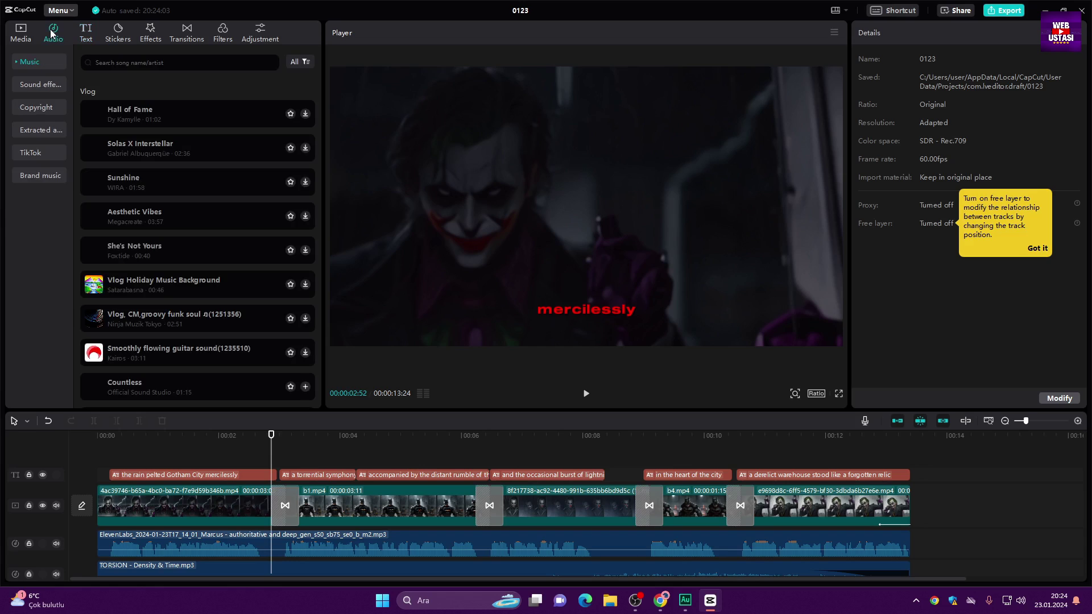
pyautogui.click(36, 87)
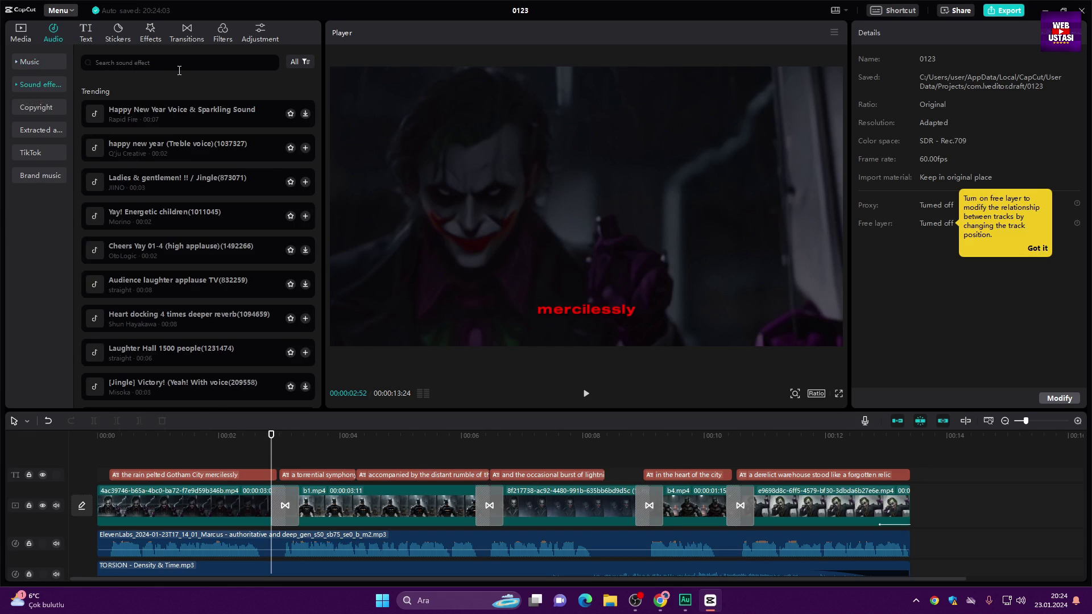
pyautogui.click(18, 86)
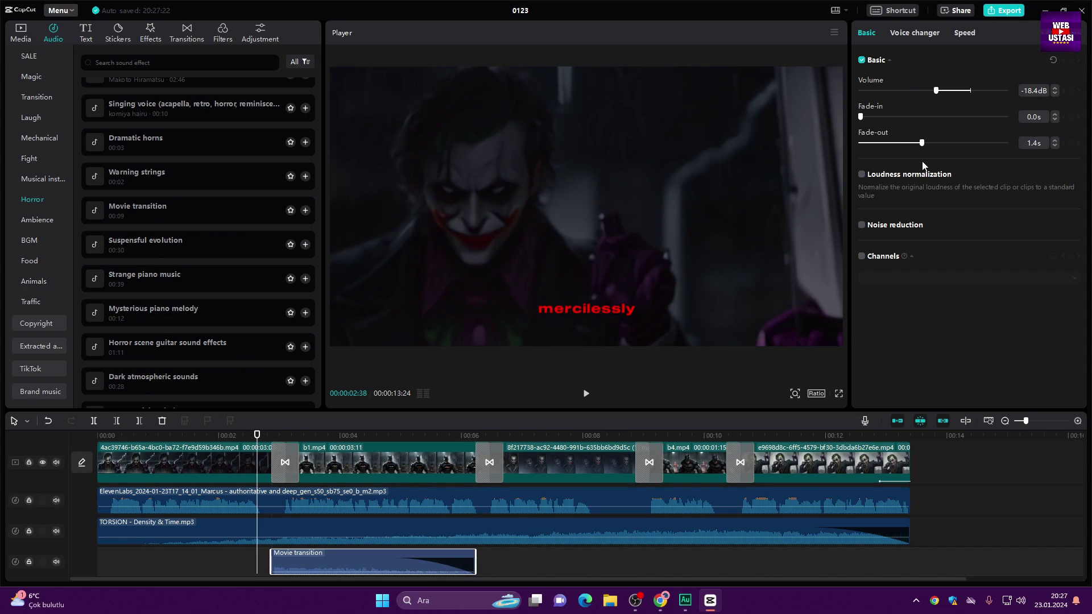
# - Paste the Movie transition sound effect at the three remaining clip joins, trimming each copy to end at the next join or the video's end
pyautogui.click(470, 438)
pyautogui.hotkey('ctrl', 'v')
pyautogui.moveTo(681, 563); pyautogui.dragTo(634, 563)
pyautogui.click(635, 438)
pyautogui.hotkey('ctrl', 'v')
pyautogui.moveTo(841, 563); pyautogui.dragTo(719, 563)
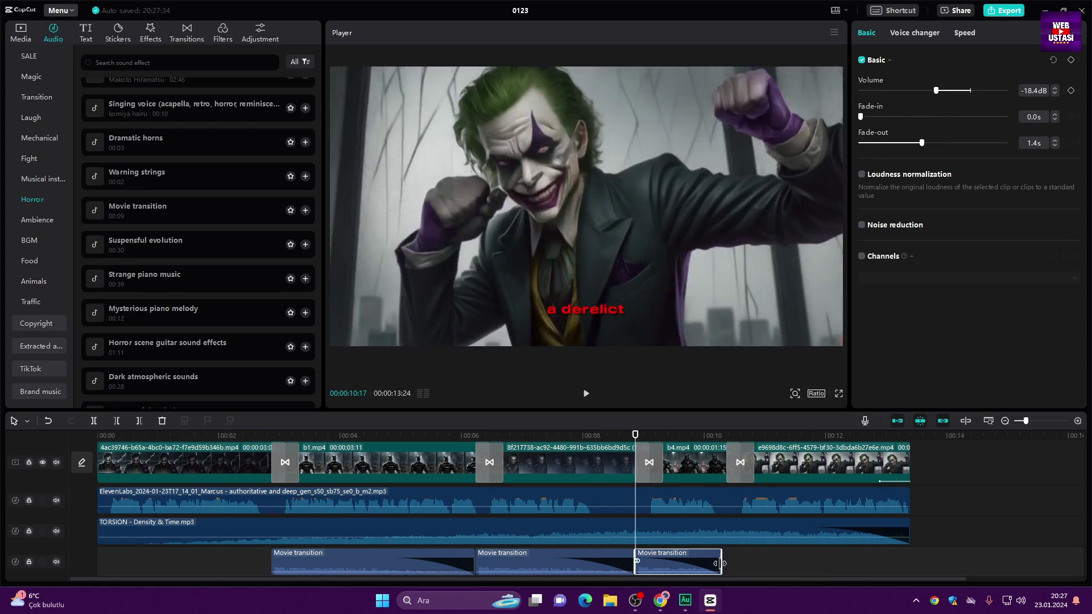
pyautogui.click(726, 437)
pyautogui.hotkey('ctrl', 'v')
pyautogui.moveTo(931, 563); pyautogui.dragTo(910, 563)
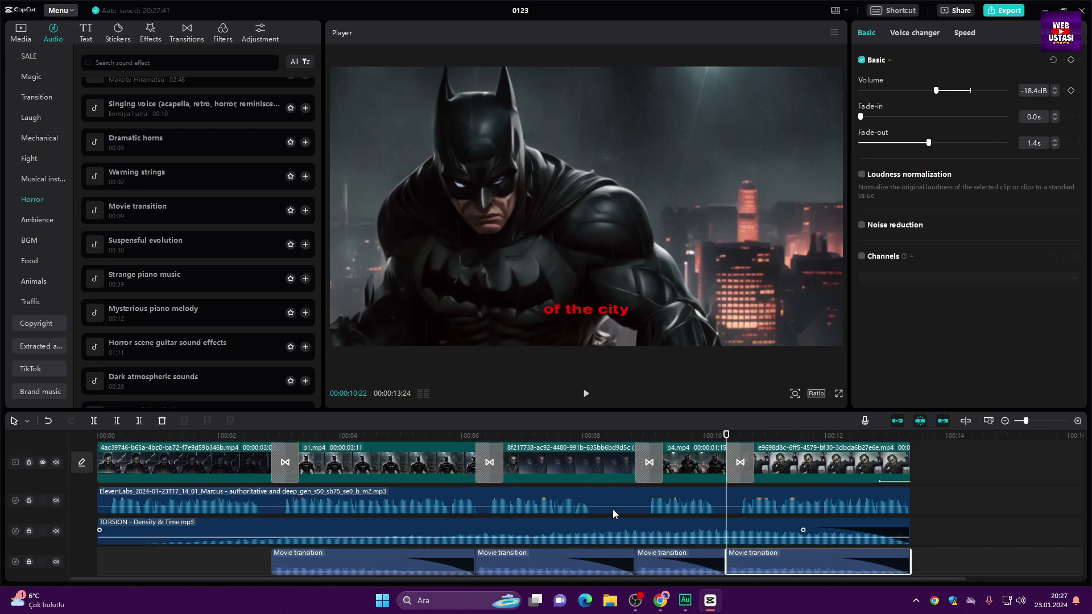
# - Play the finished video full screen from the beginning to review it
pyautogui.press('Home')
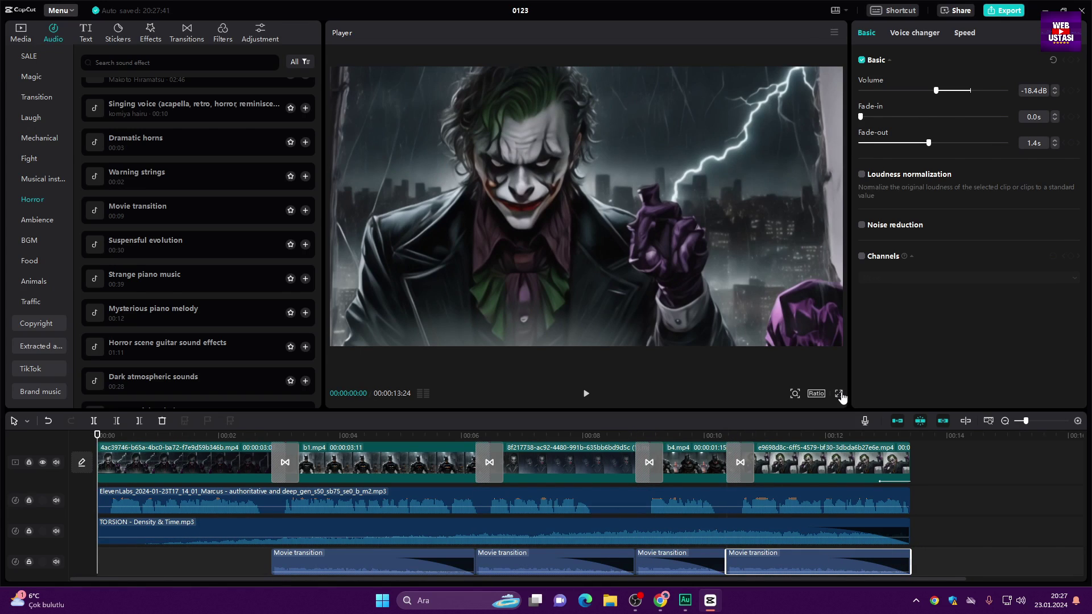
pyautogui.click(839, 394)
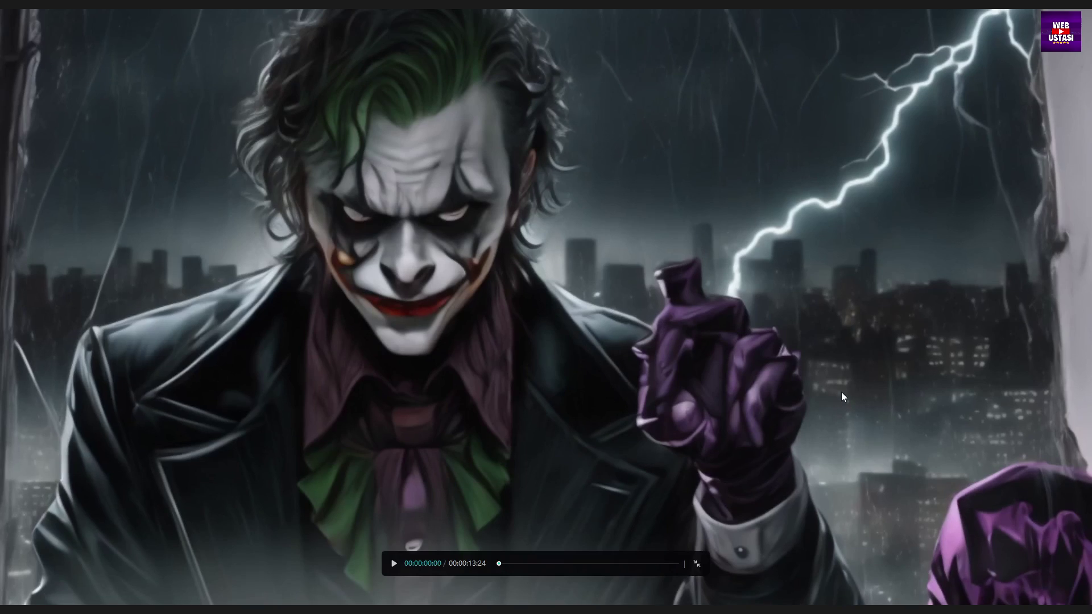
pyautogui.click(393, 563)
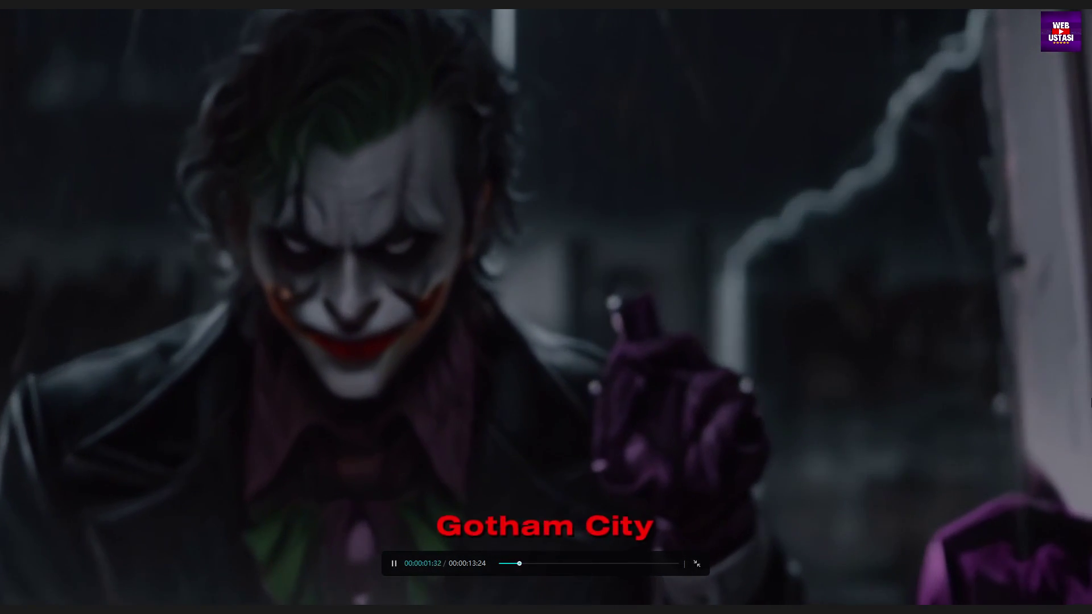